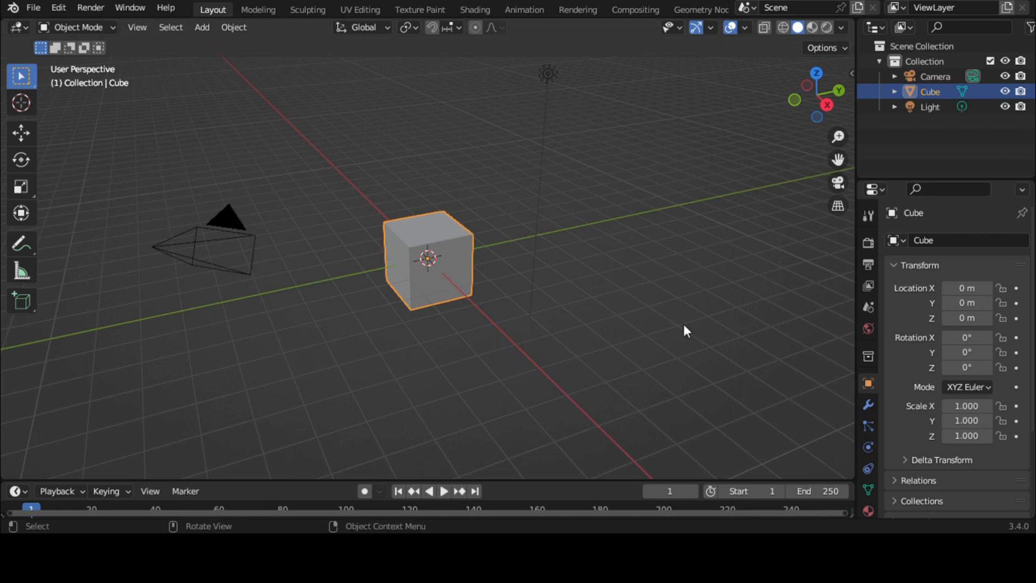
# Delete the default cube and add a Monkey mesh at the origin.
pyautogui.scroll(2, 451, 206)
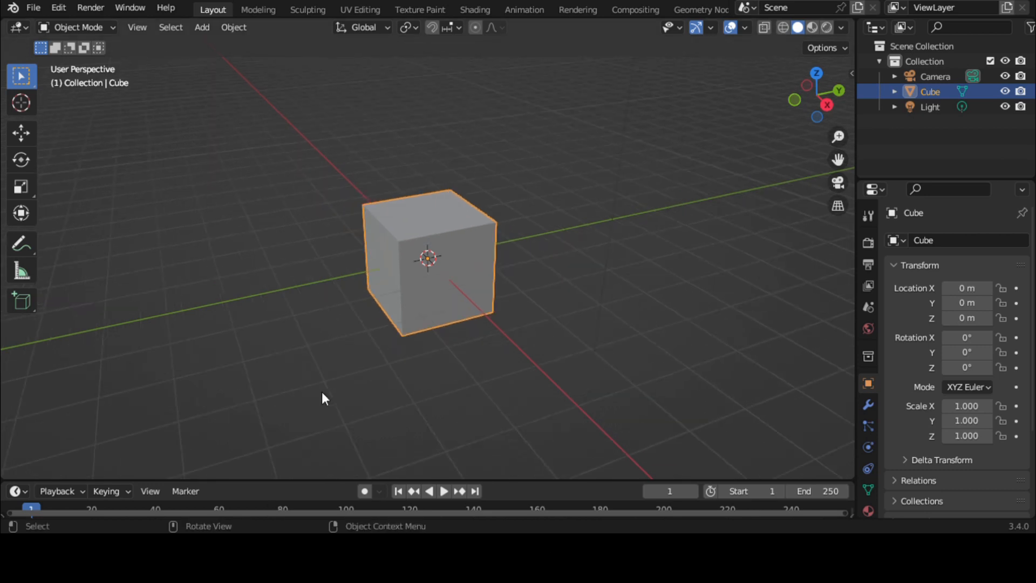
pyautogui.scroll(-1, 373, 342)
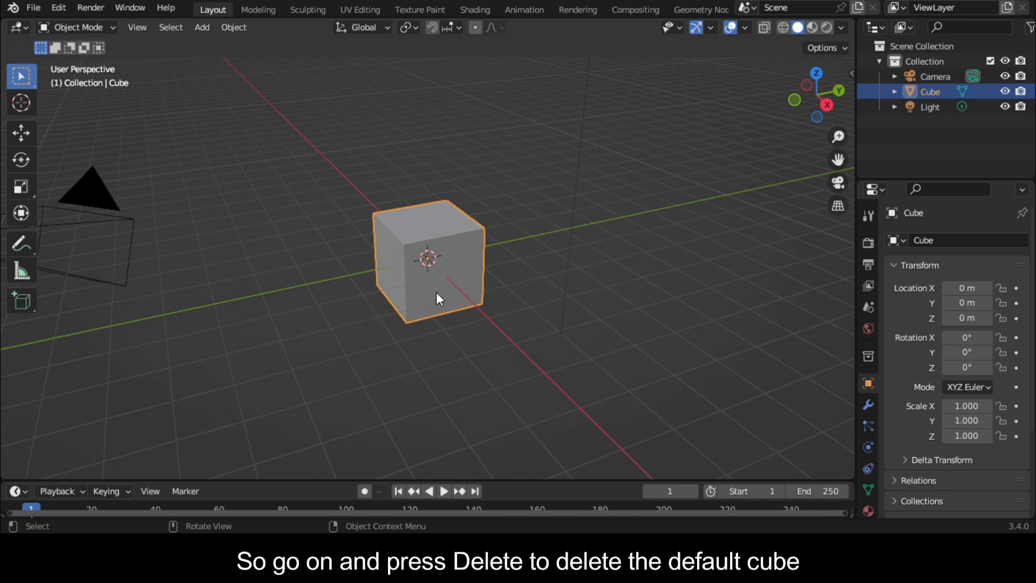
pyautogui.press('Delete')
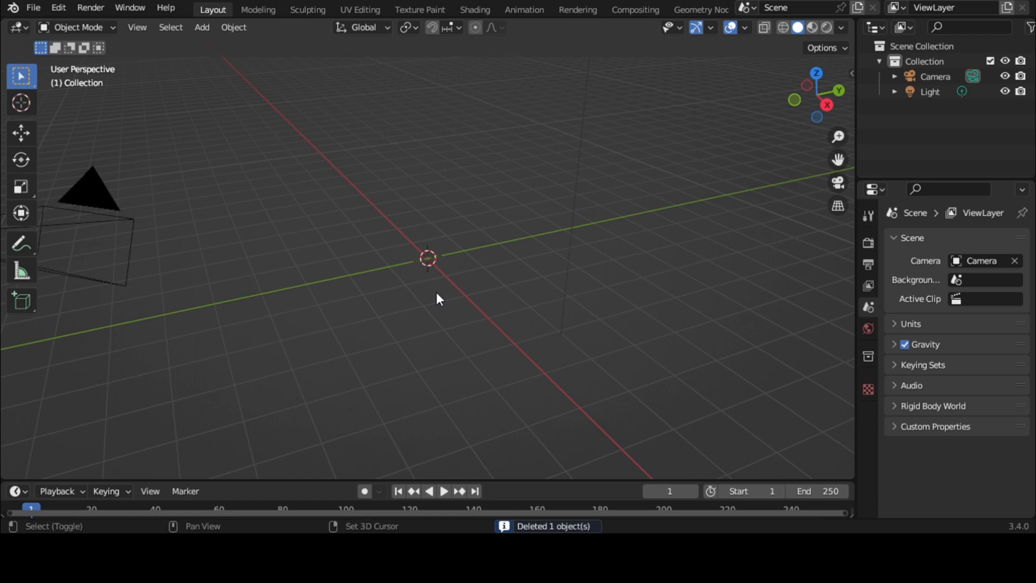
pyautogui.hotkey('shift', 'a')
pyautogui.moveTo(430, 221)
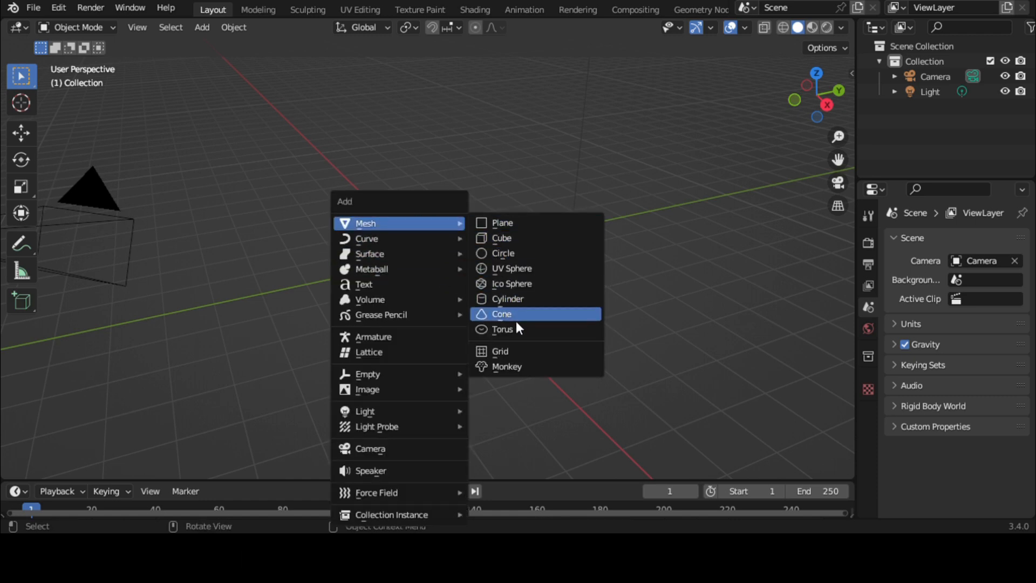
pyautogui.click(515, 367)
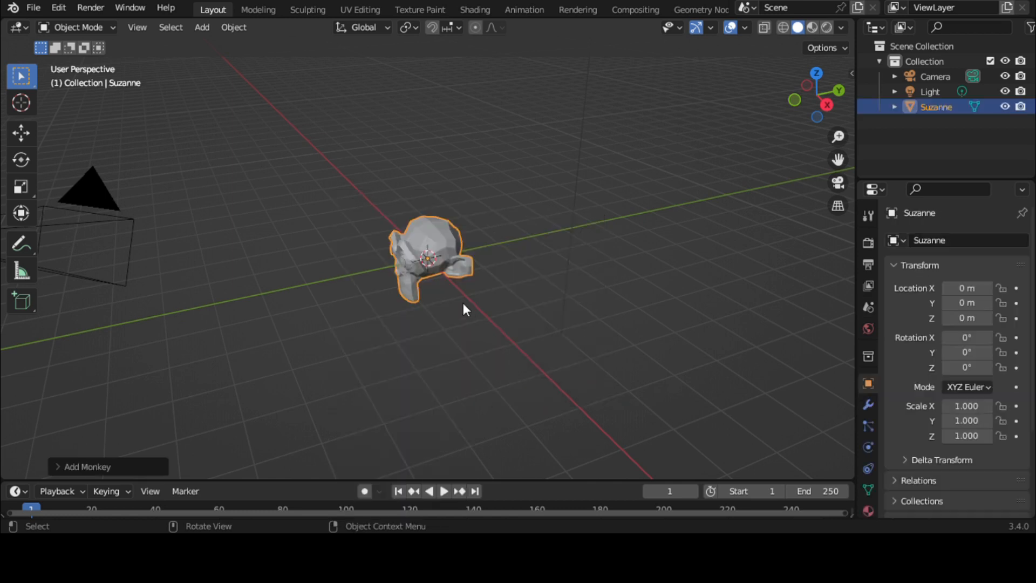
# Add a Subdivision Surface modifier to the monkey head and set its viewport levels to 2.
pyautogui.scroll(2, 429, 263)
pyautogui.moveTo(785, 98); pyautogui.dragTo(777, 316)
pyautogui.click(865, 404)
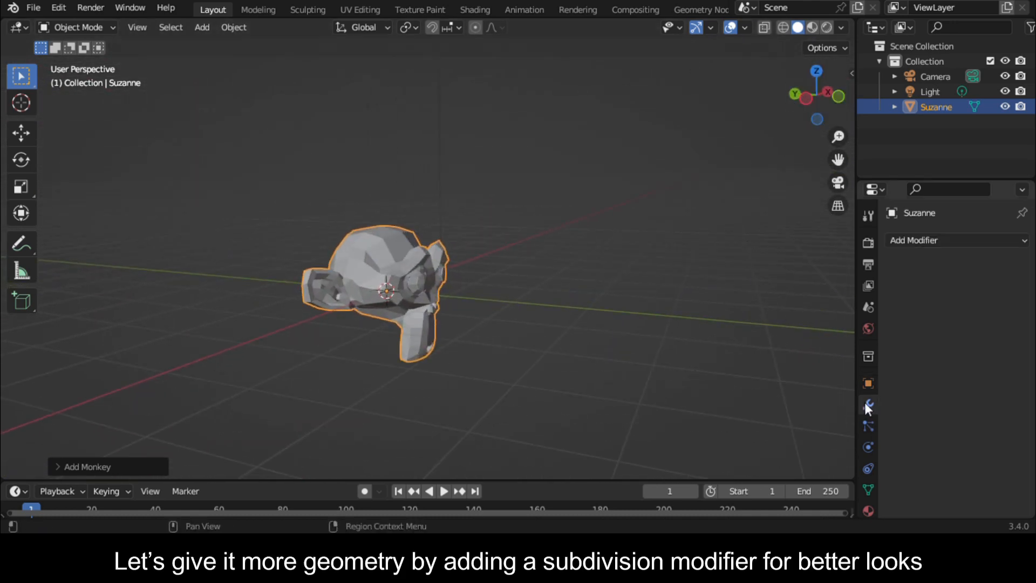
pyautogui.click(960, 240)
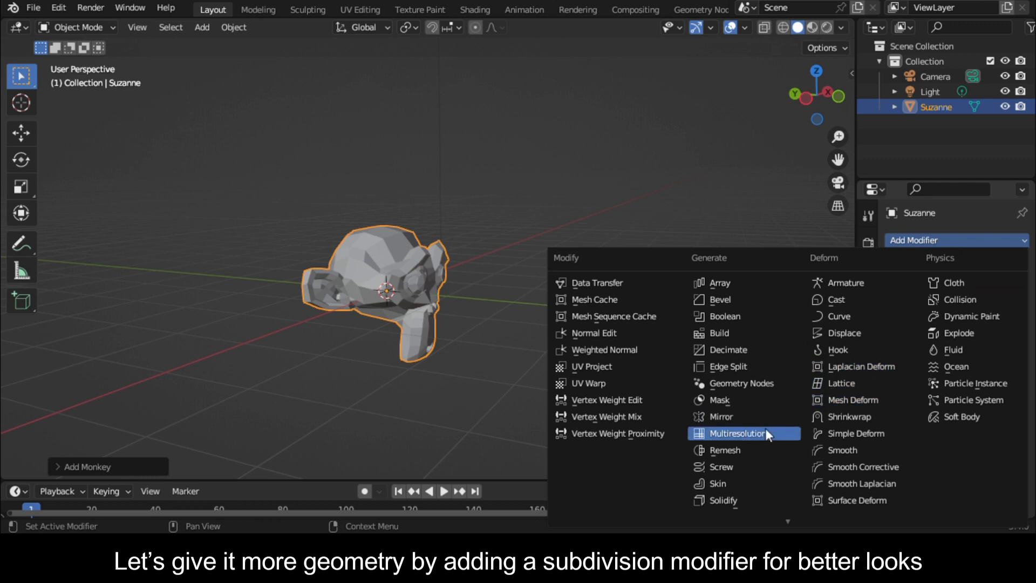
pyautogui.scroll(-2, 725, 486)
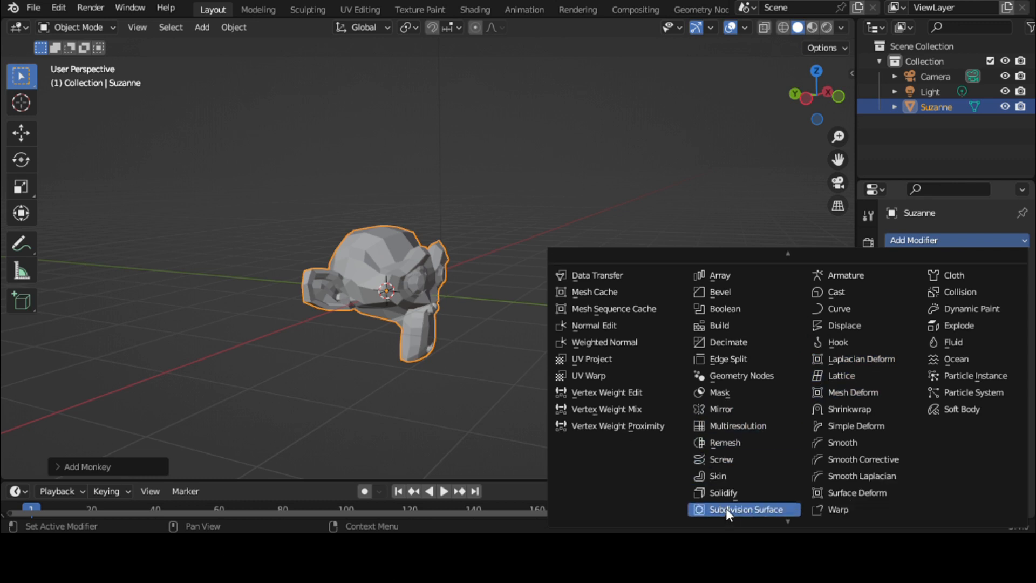
pyautogui.click(726, 509)
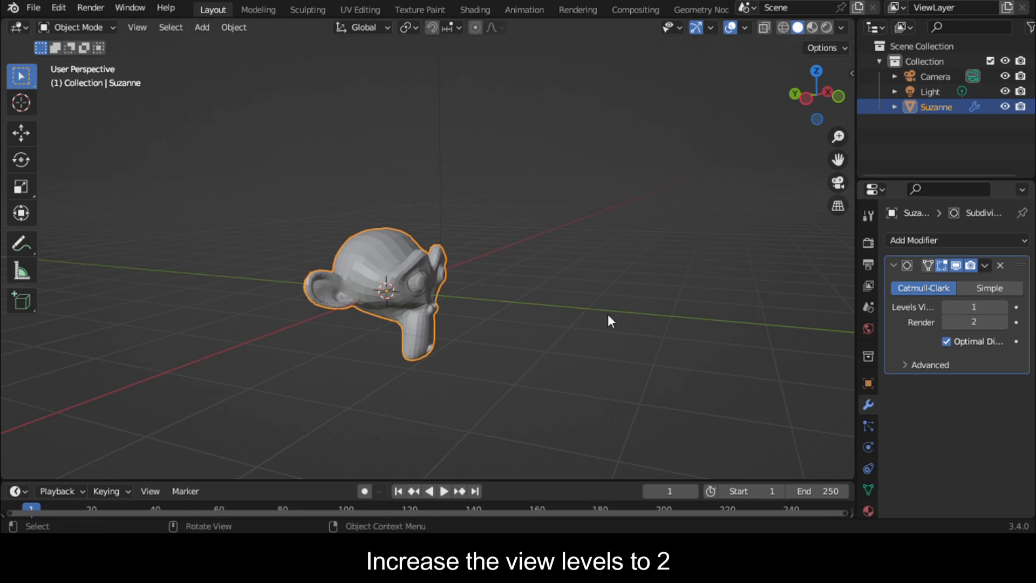
pyautogui.scroll(3, 610, 308)
pyautogui.click(1003, 308)
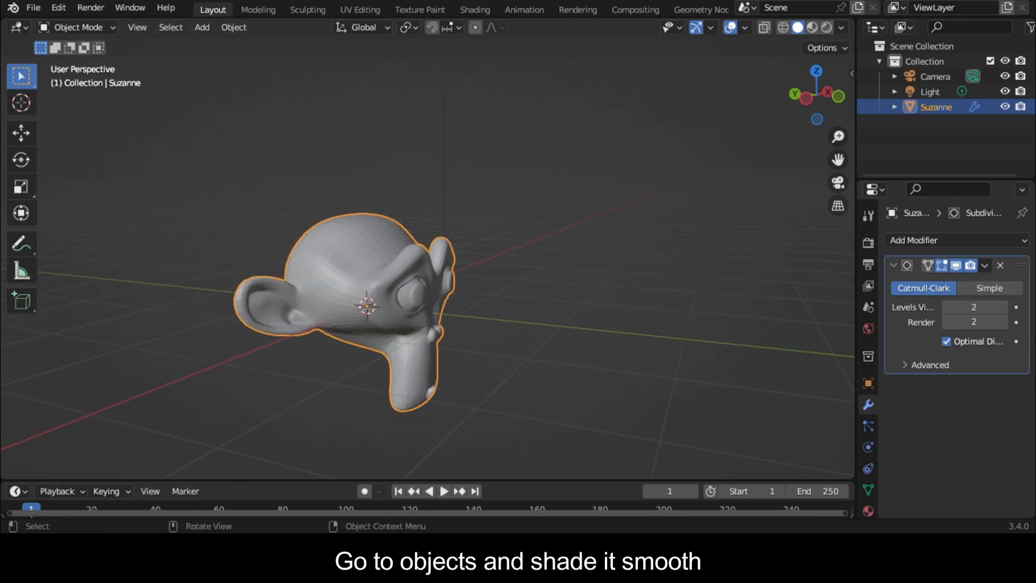
# Apply Shade Smooth to the monkey head and save the file.
pyautogui.click(240, 26)
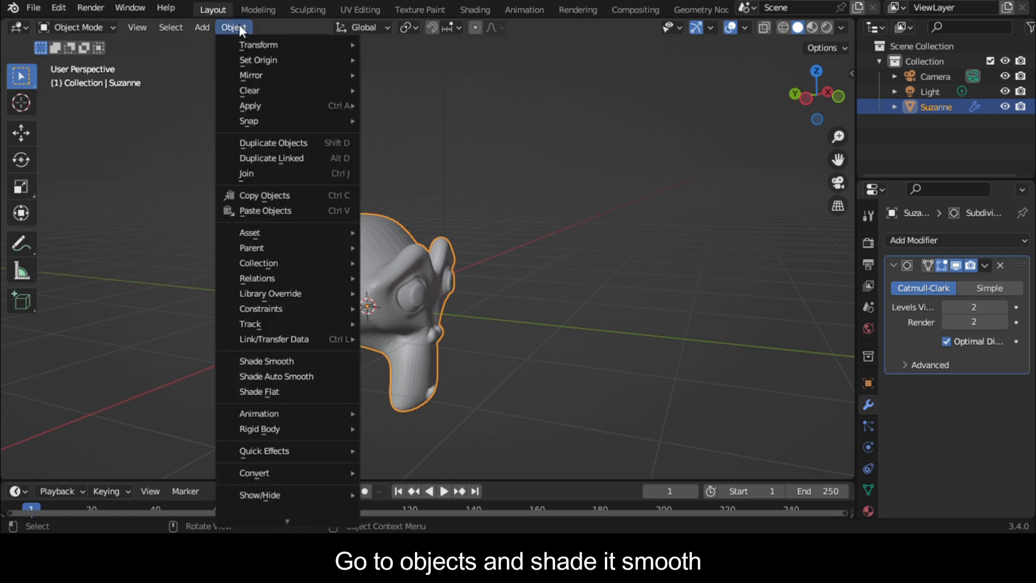
pyautogui.click(299, 362)
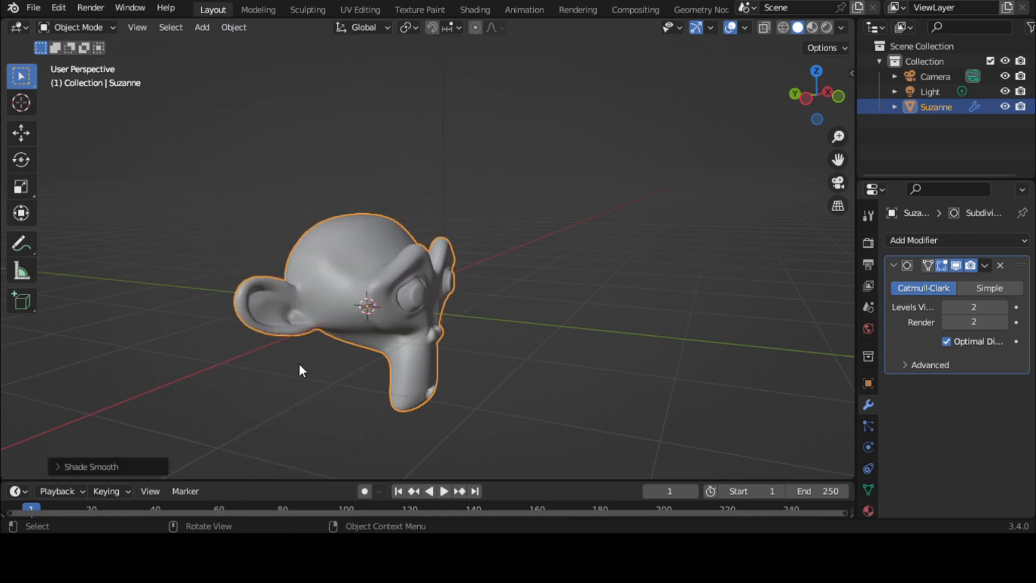
pyautogui.hotkey('ctrl', 's')
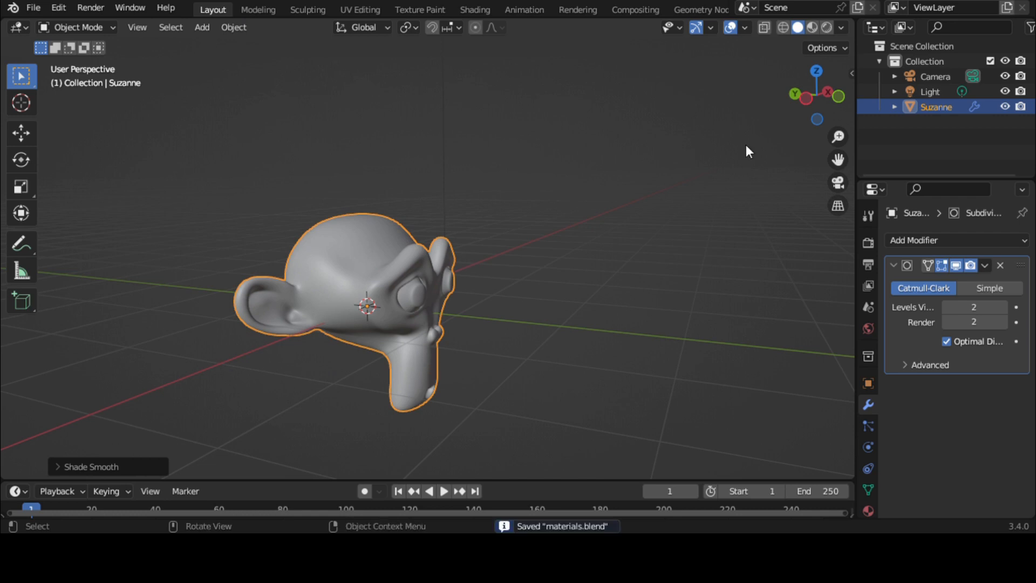
# Add a material slot with a new material to the monkey head and save the file.
pyautogui.moveTo(838, 159); pyautogui.dragTo(917, 109)
pyautogui.scroll(2, 800, 194)
pyautogui.moveTo(823, 92); pyautogui.dragTo(796, 99)
pyautogui.scroll(1, 765, 136)
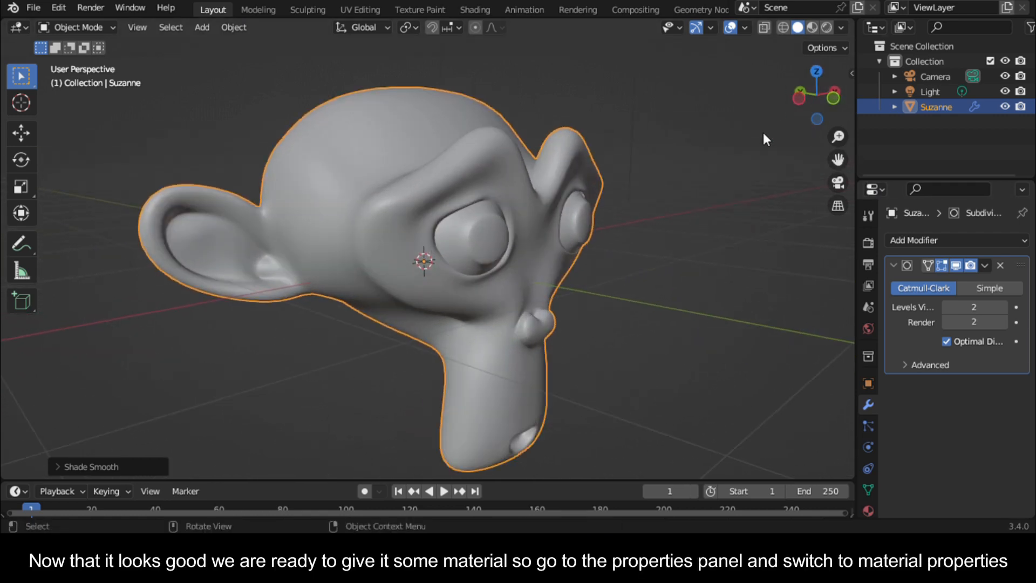
pyautogui.moveTo(569, 490); pyautogui.dragTo(569, 477)
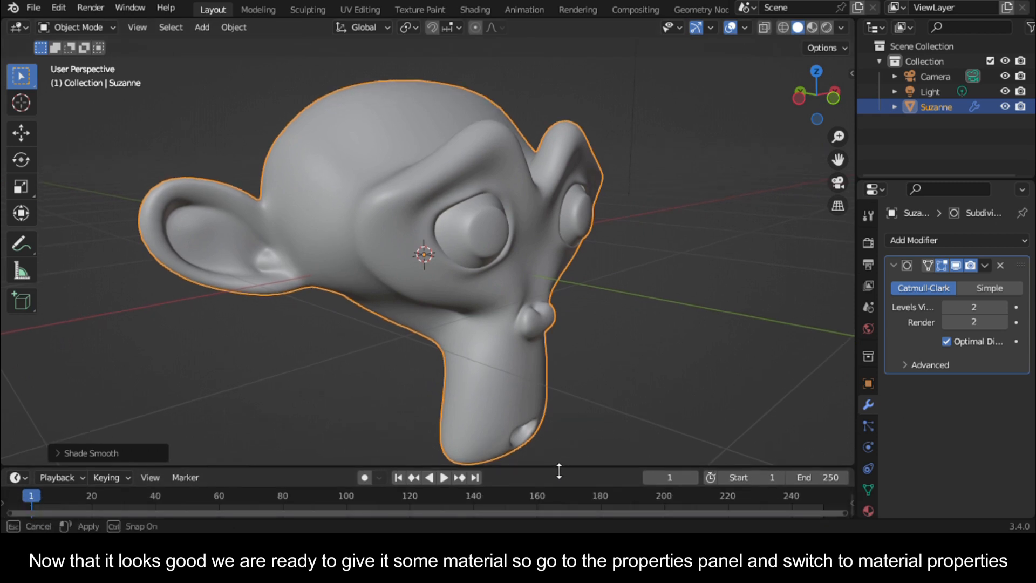
pyautogui.scroll(-2, 863, 510)
pyautogui.scroll(-1, 863, 509)
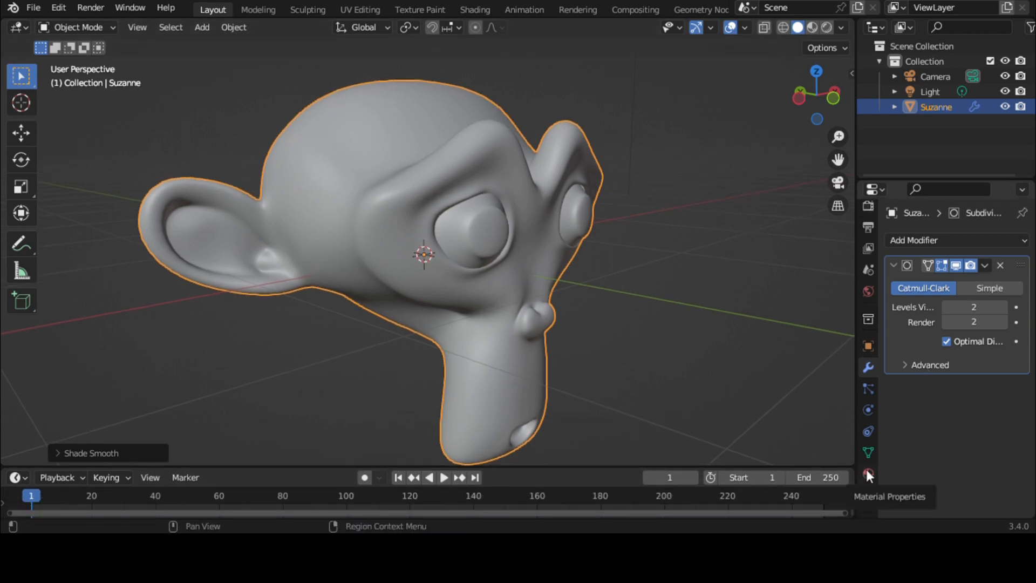
pyautogui.click(866, 472)
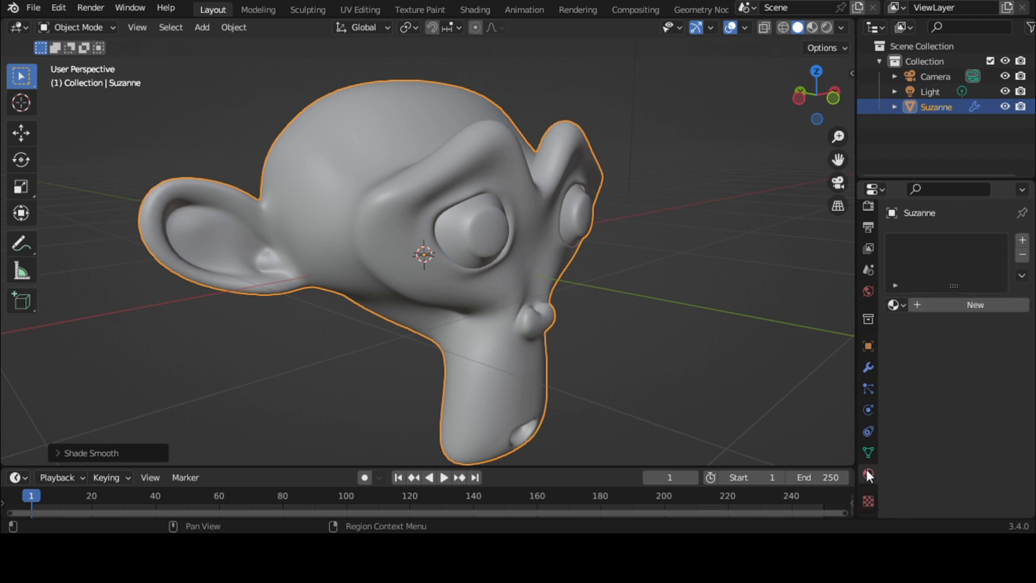
pyautogui.click(1022, 241)
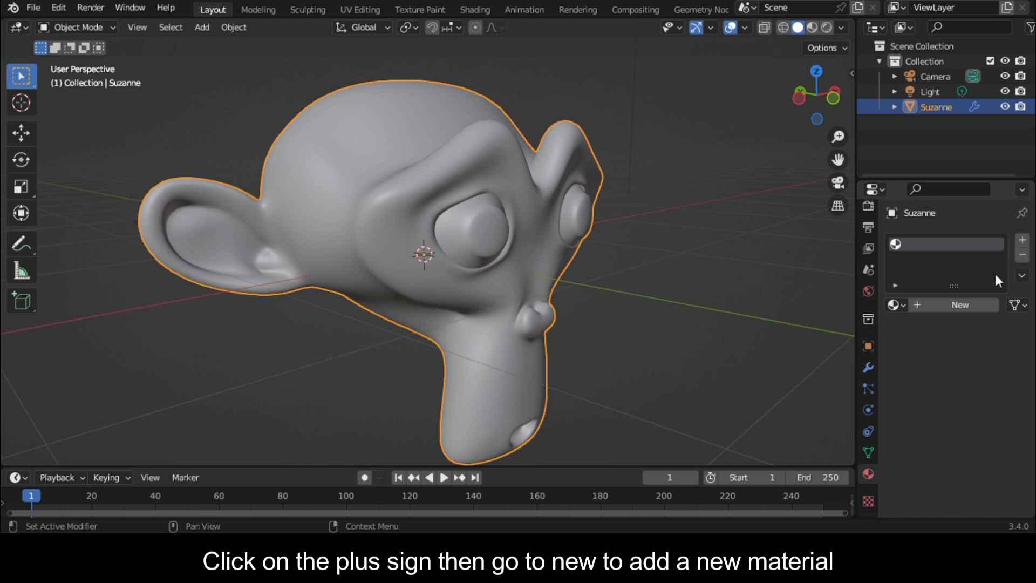
pyautogui.click(919, 306)
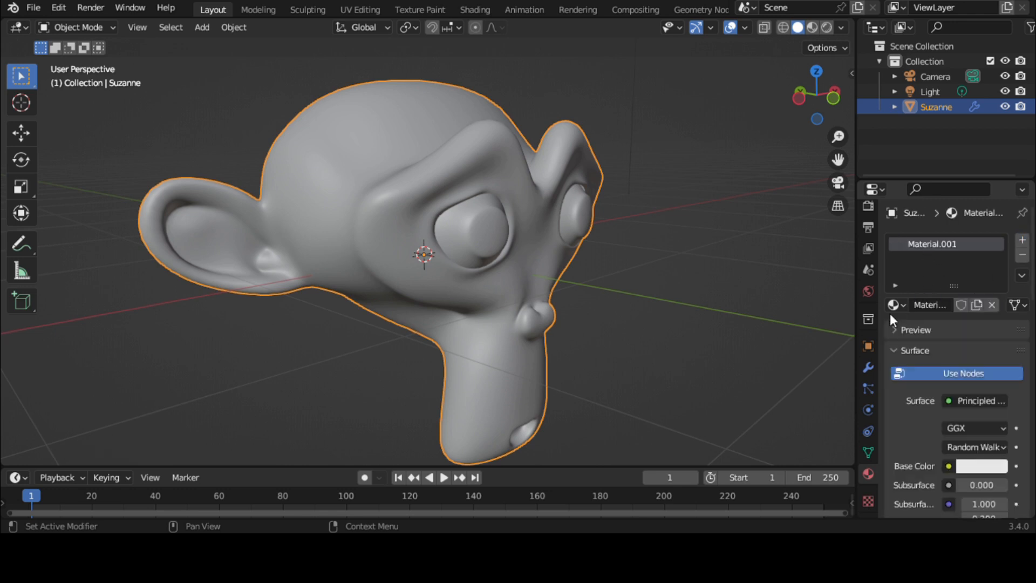
pyautogui.hotkey('ctrl', 's')
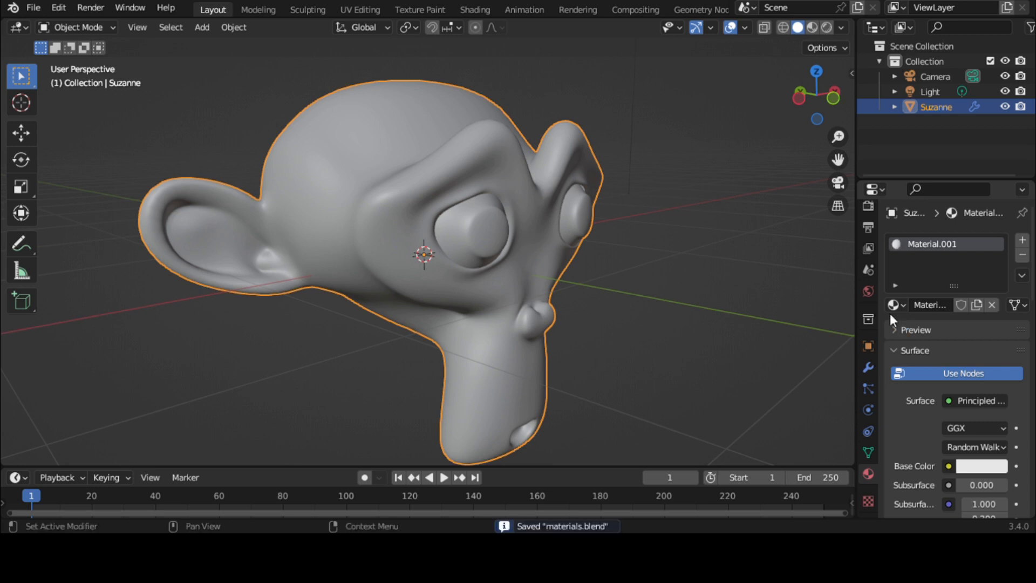
# Rename the monkey head's new material to "monkey".
pyautogui.scroll(-2, 965, 391)
pyautogui.scroll(2, 964, 392)
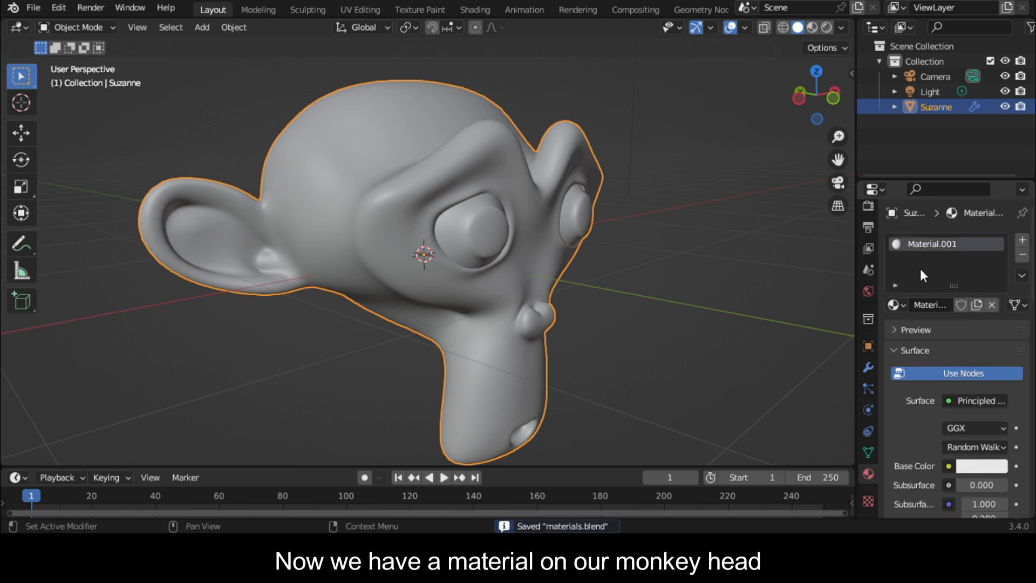
pyautogui.click(926, 307)
pyautogui.write('monkey')
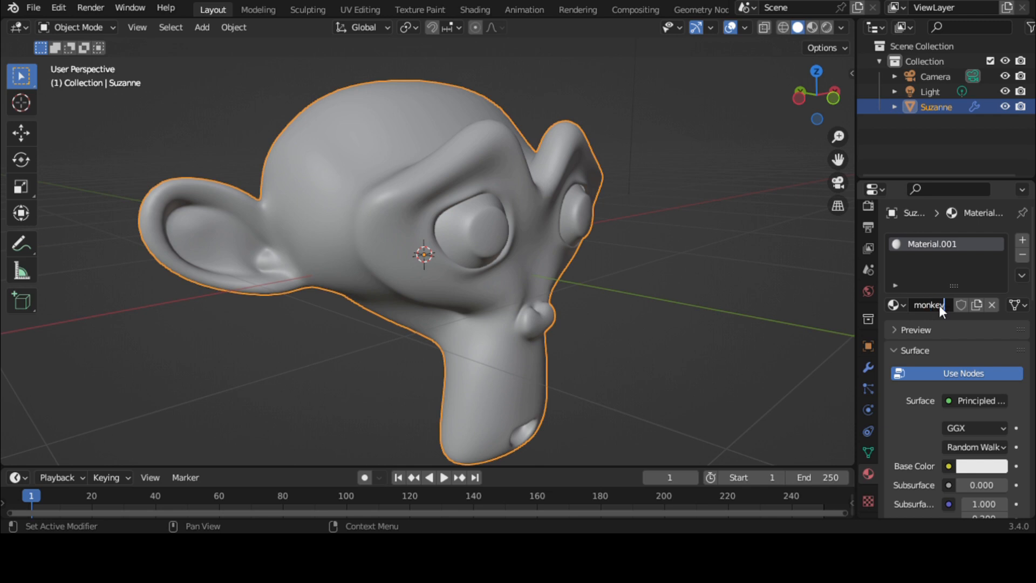
pyautogui.press('Return')
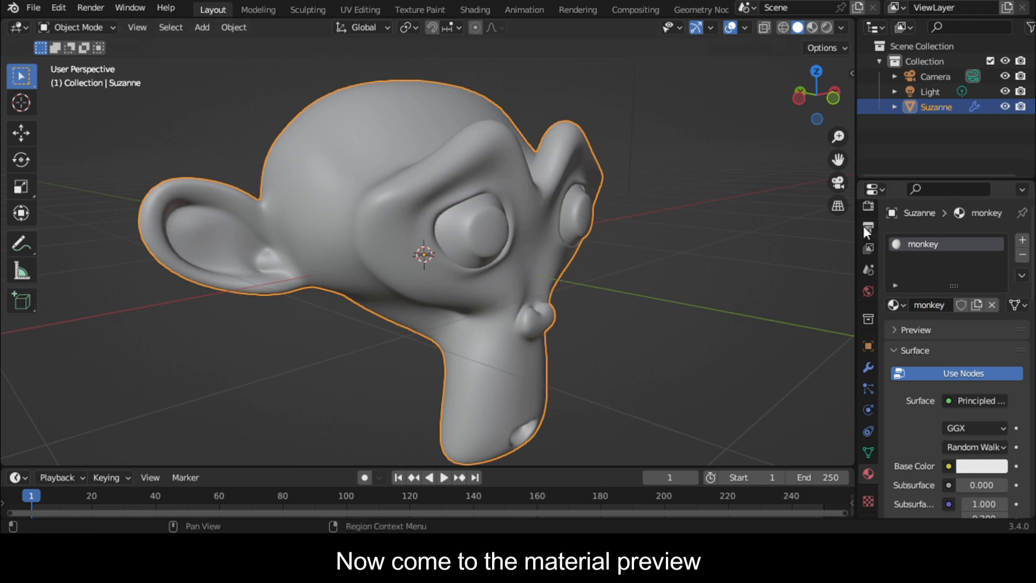
# Switch the viewport to Material Preview shading and save the file.
pyautogui.click(813, 27)
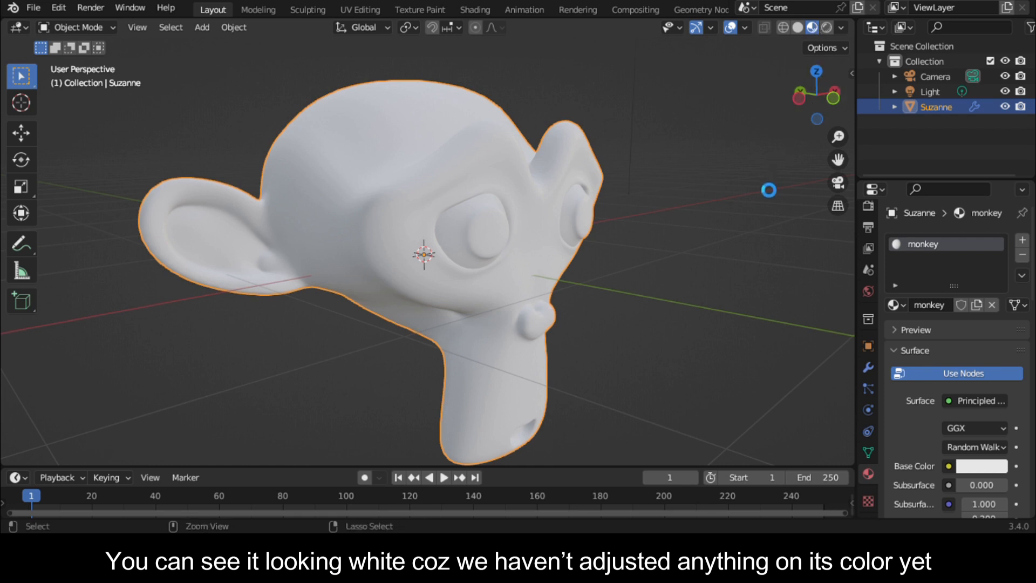
pyautogui.hotkey('ctrl', 's')
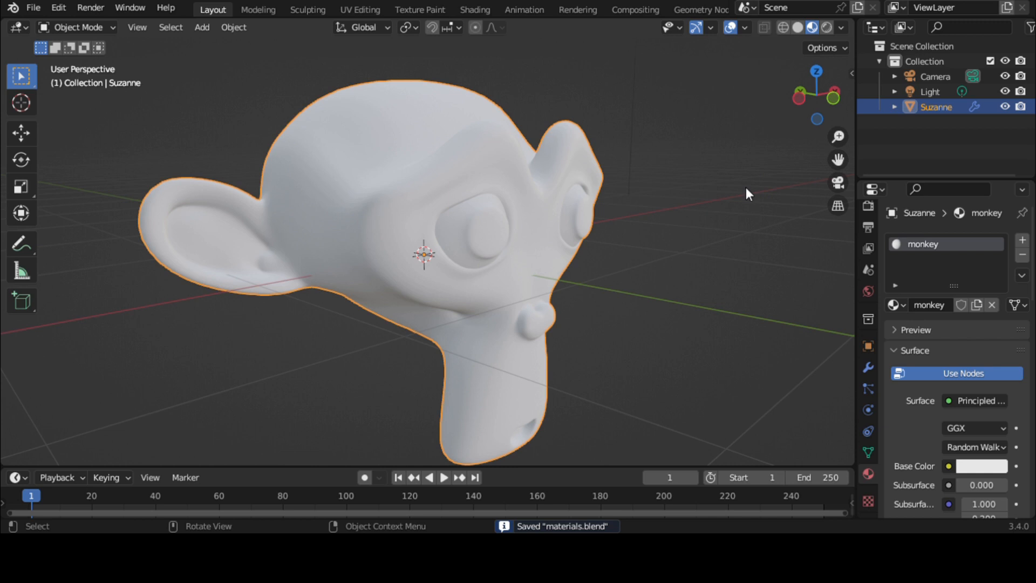
pyautogui.scroll(2, 548, 258)
pyautogui.scroll(-2, 548, 258)
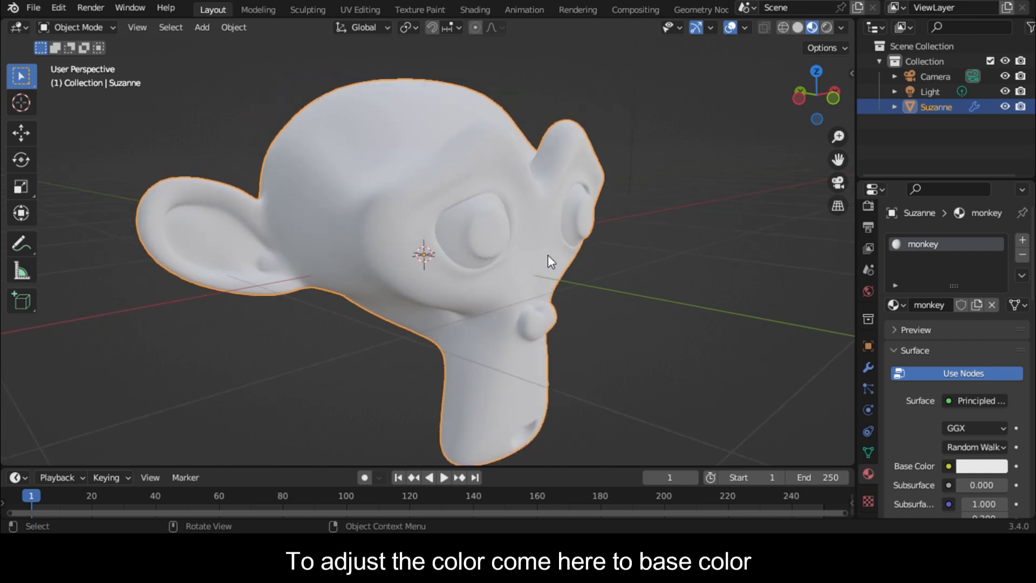
# Set the material's base color to orange with hue about 0.029 and saturation about 0.984, and save the file.
pyautogui.scroll(-4, 950, 433)
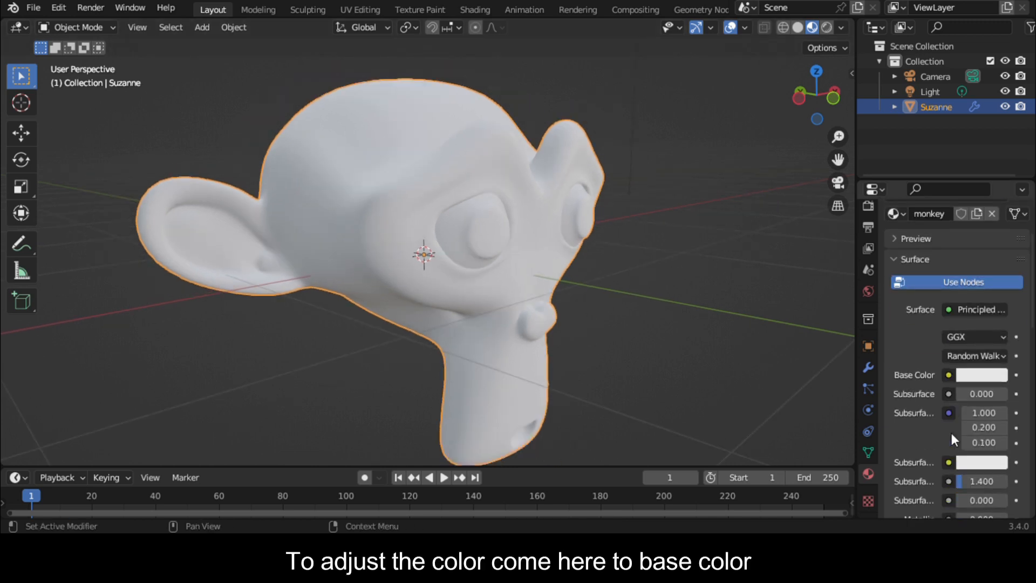
pyautogui.click(970, 380)
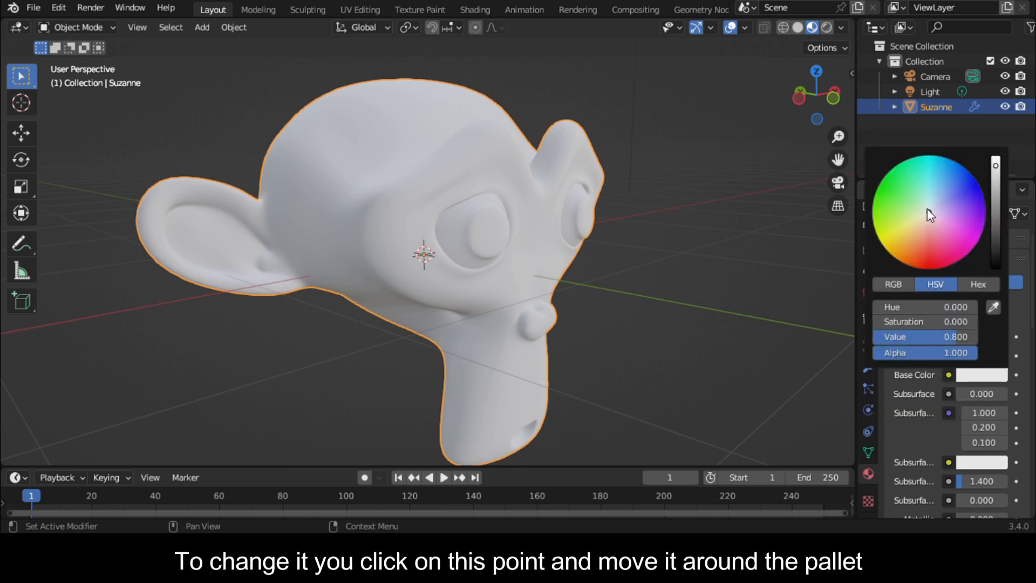
pyautogui.moveTo(927, 210); pyautogui.dragTo(910, 258)
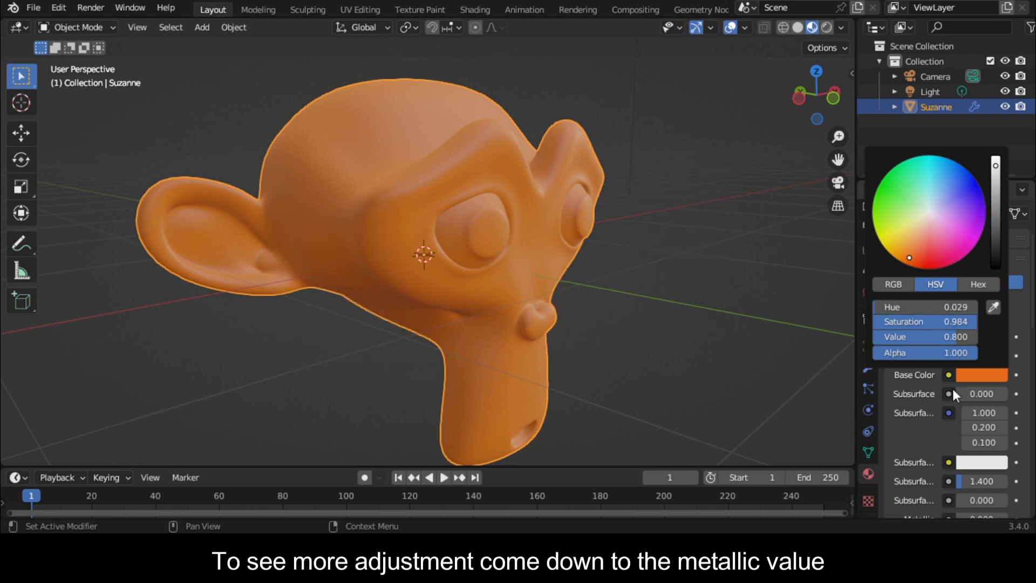
pyautogui.scroll(-2, 974, 389)
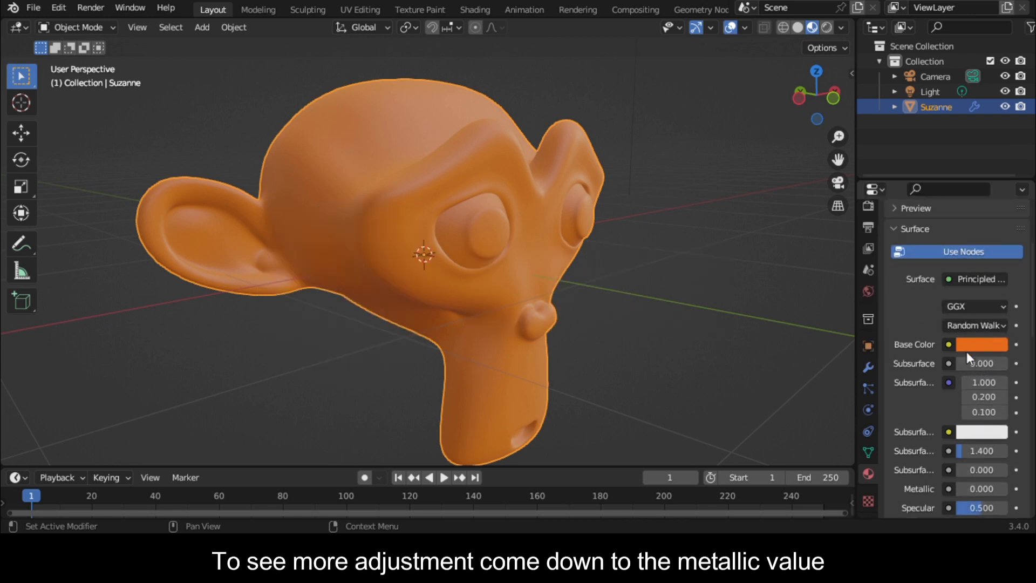
pyautogui.scroll(-5, 970, 419)
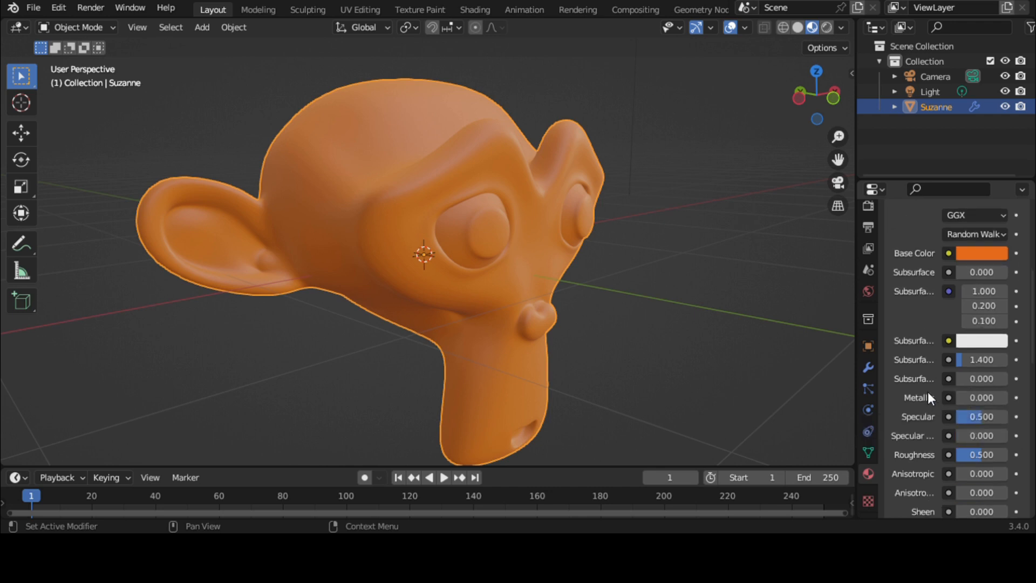
pyautogui.hotkey('ctrl', 's')
# Set the material's Metallic to about 0.014, Specular to about 0.399 and Roughness to about 0.007.
pyautogui.scroll(-2, 967, 426)
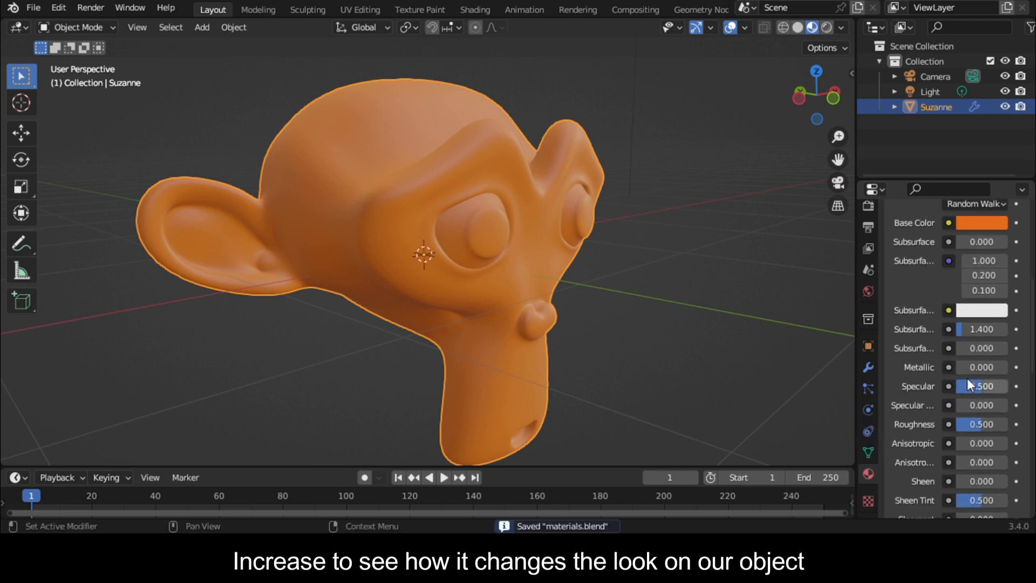
pyautogui.moveTo(960, 370); pyautogui.dragTo(1001, 368)
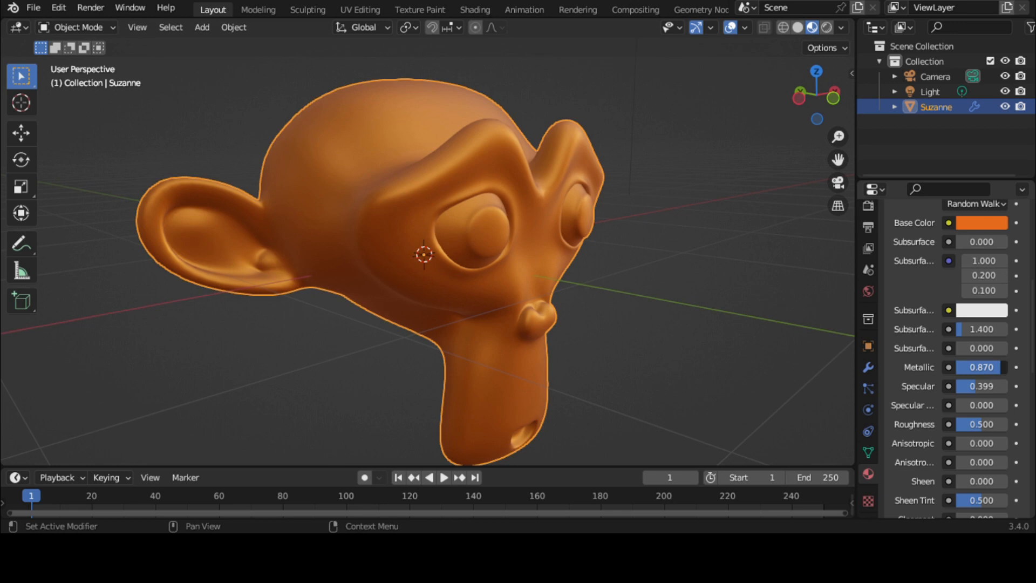
pyautogui.moveTo(1001, 368); pyautogui.dragTo(956, 368)
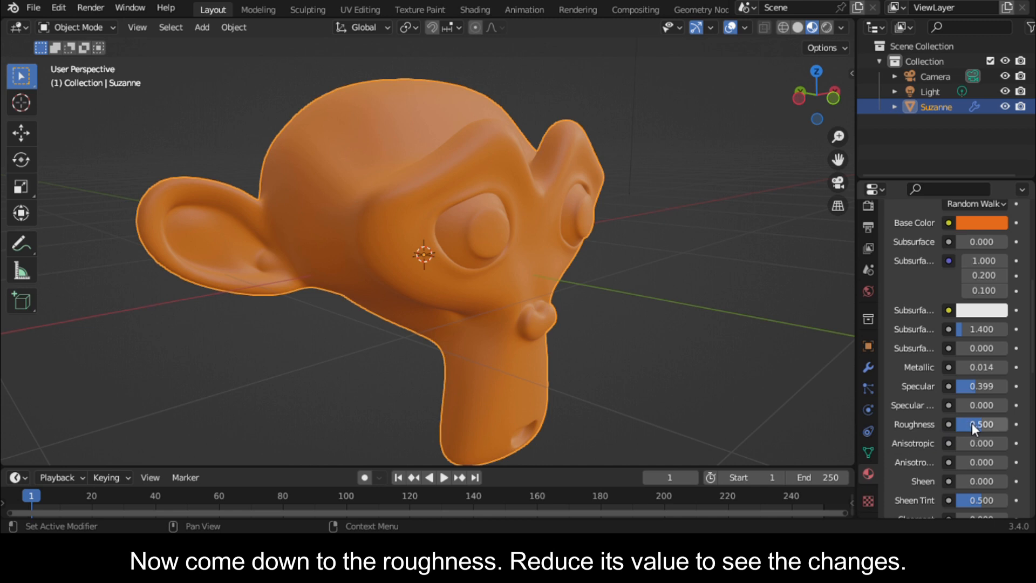
pyautogui.moveTo(975, 423); pyautogui.dragTo(955, 425)
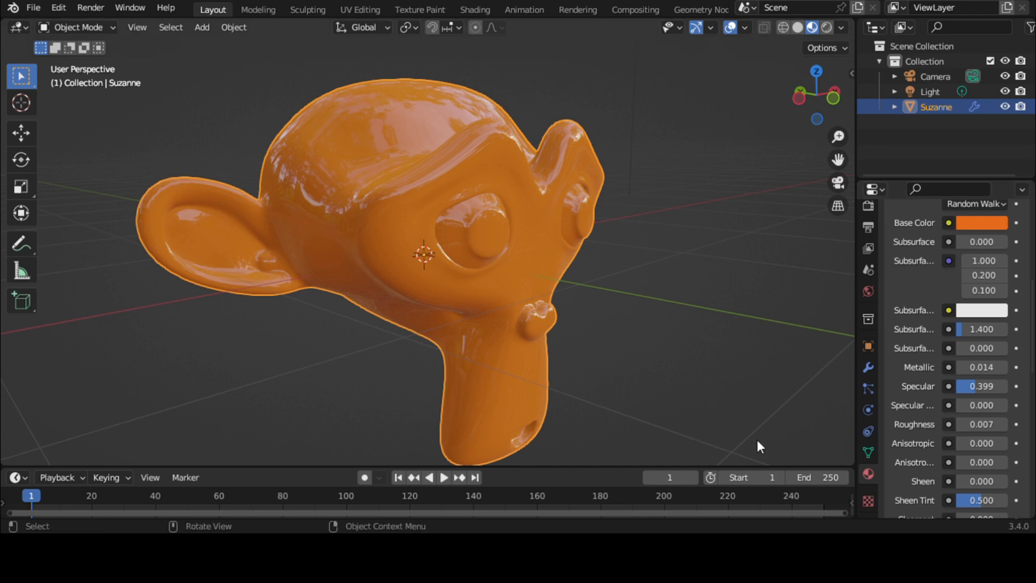
# Try high and low Roughness on the orange material, and set Metallic to 0 and Roughness to about 0.536.
pyautogui.moveTo(963, 425); pyautogui.dragTo(1004, 425)
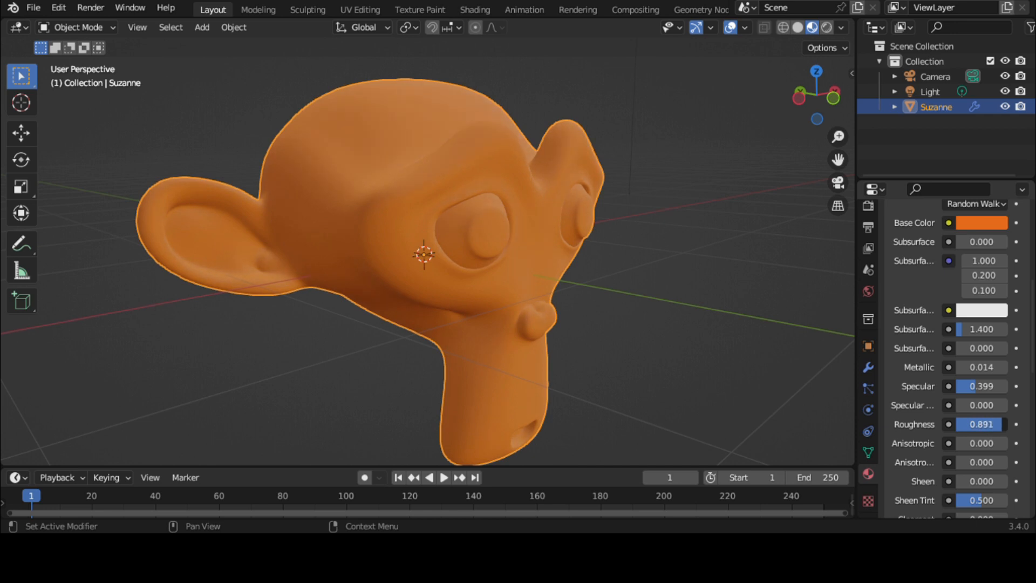
pyautogui.moveTo(1002, 424); pyautogui.dragTo(959, 424)
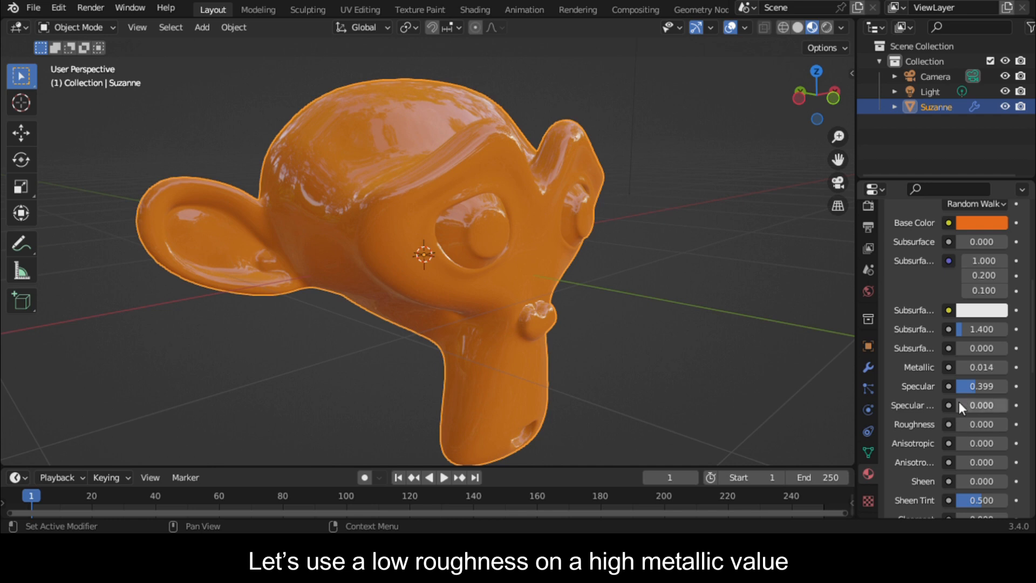
pyautogui.moveTo(960, 369)
pyautogui.mouseDown()
pyautogui.moveTo(997, 369)
pyautogui.moveTo(956, 369)
pyautogui.mouseUp()
pyautogui.moveTo(964, 426); pyautogui.dragTo(983, 425)
# Set the orange material's Clearcoat to about 0.884 and its Roughness to about 0.667.
pyautogui.scroll(-6, 954, 440)
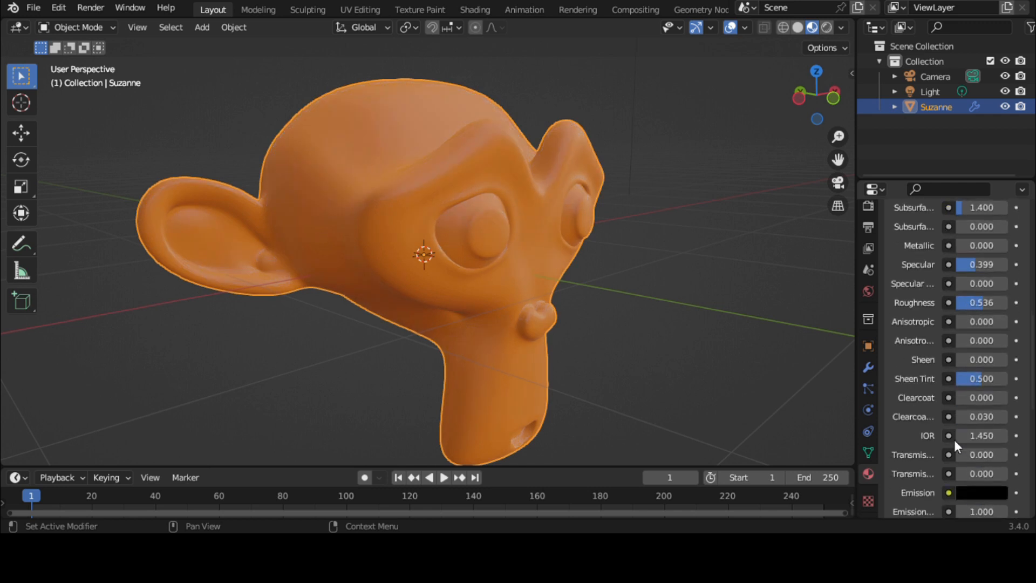
pyautogui.moveTo(964, 397); pyautogui.dragTo(971, 397)
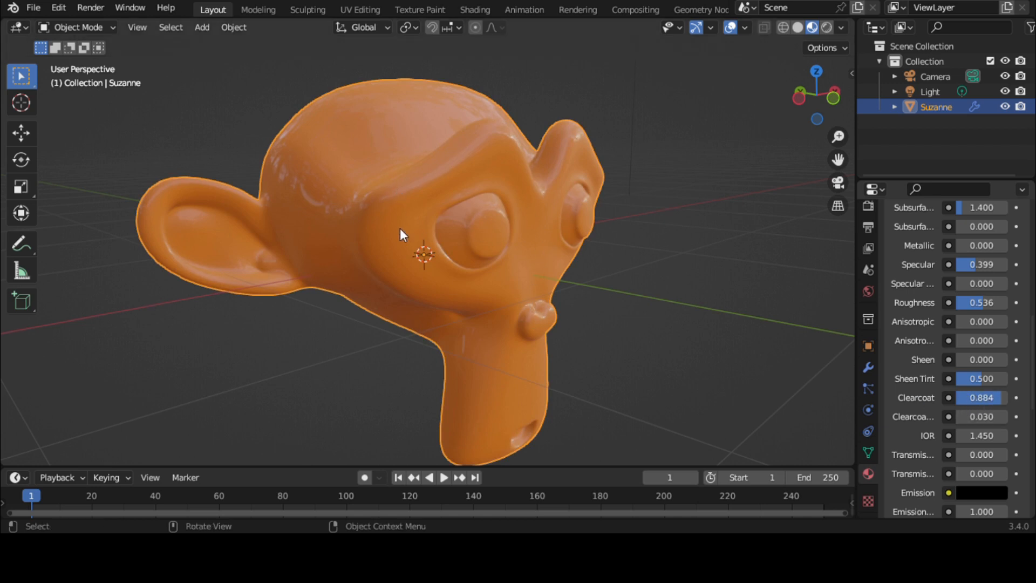
pyautogui.scroll(2, 406, 218)
pyautogui.scroll(-4, 406, 218)
pyautogui.scroll(4, 945, 361)
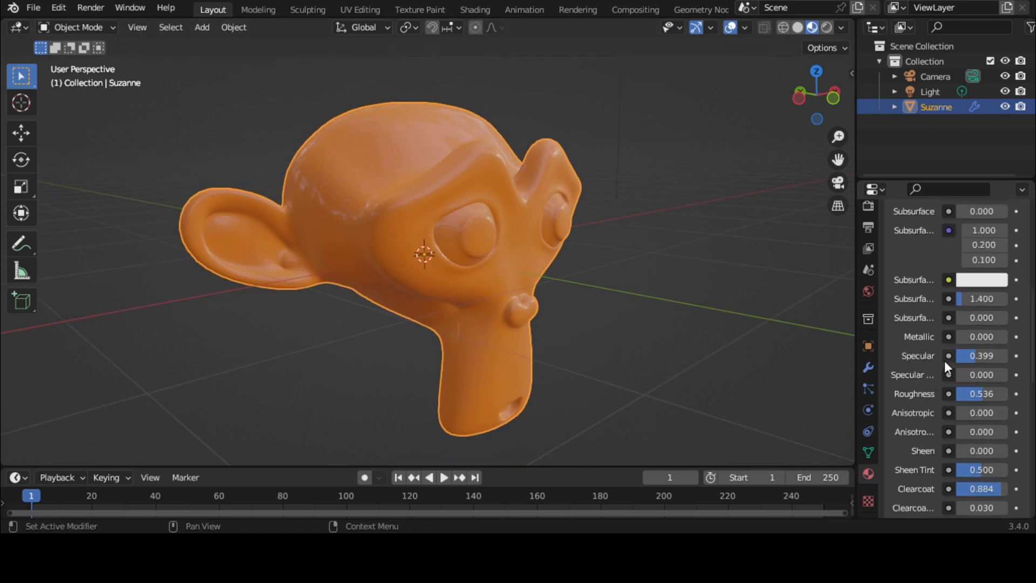
pyautogui.moveTo(983, 395); pyautogui.dragTo(990, 395)
pyautogui.scroll(3, 400, 217)
pyautogui.scroll(-2, 400, 217)
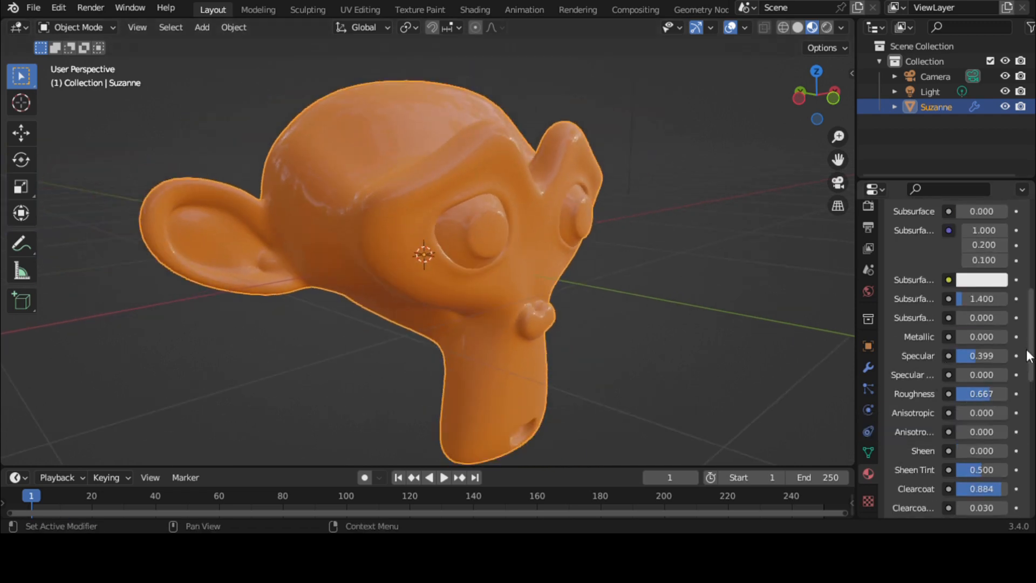
# Add a second material slot to the monkey head and create a new material named "eye" in it.
pyautogui.scroll(-4, 961, 391)
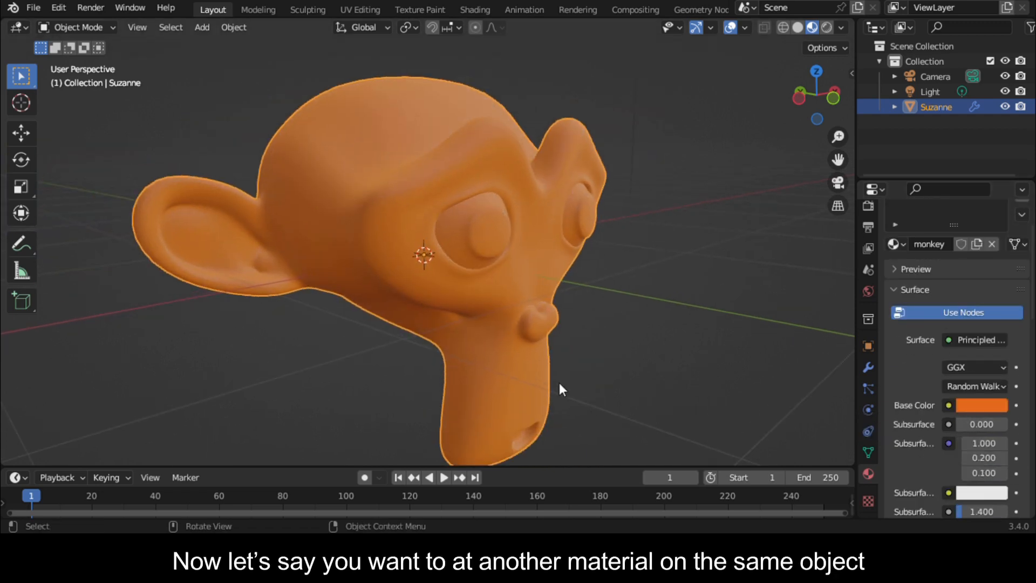
pyautogui.scroll(3, 899, 281)
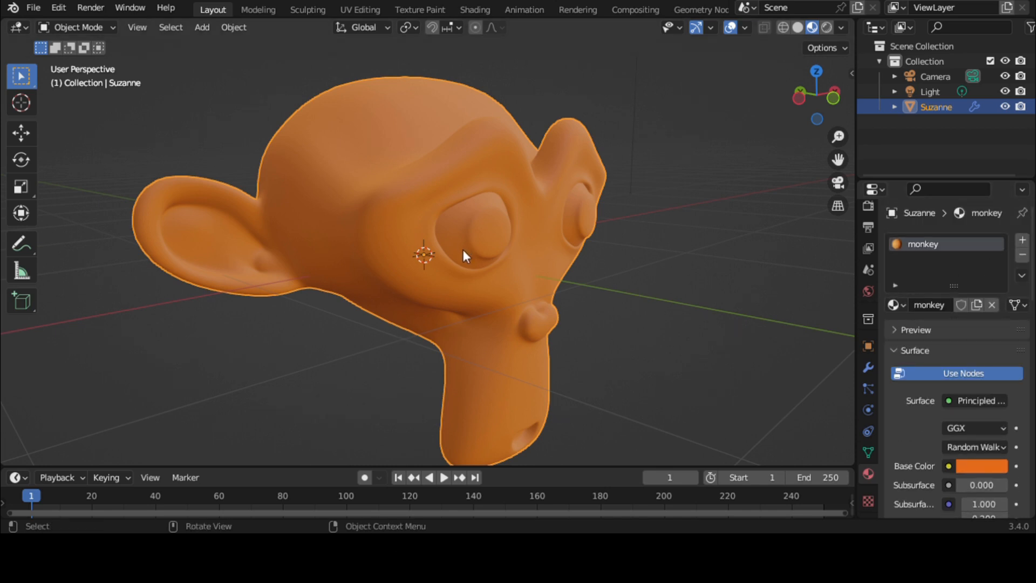
pyautogui.click(1023, 241)
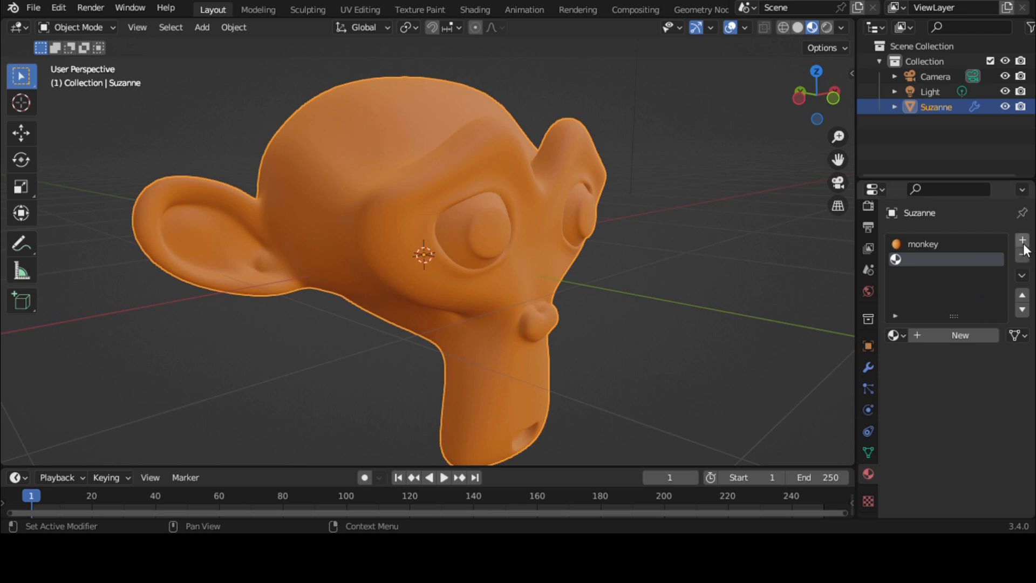
pyautogui.click(940, 337)
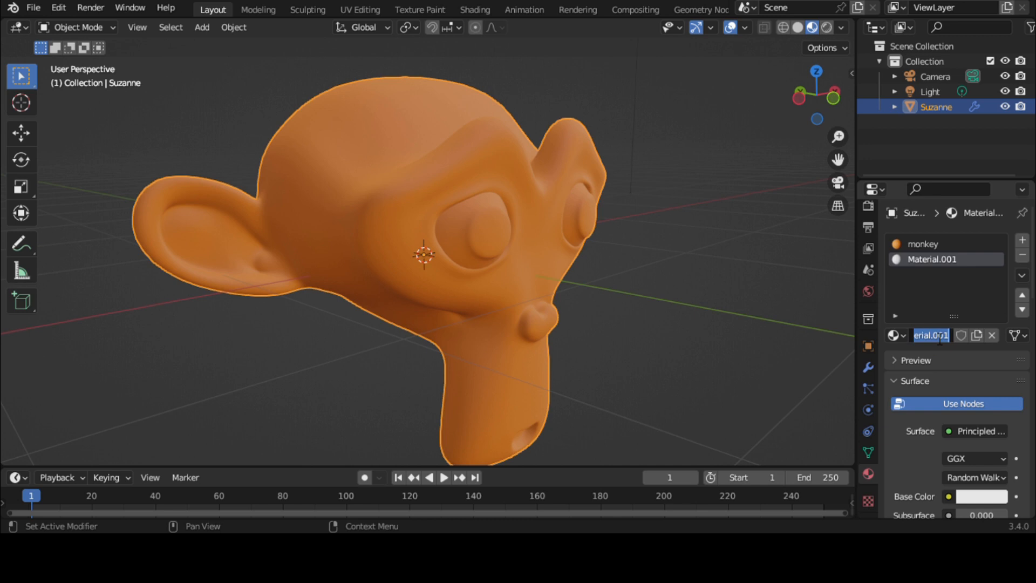
pyautogui.write('ey')
pyautogui.press('Return')
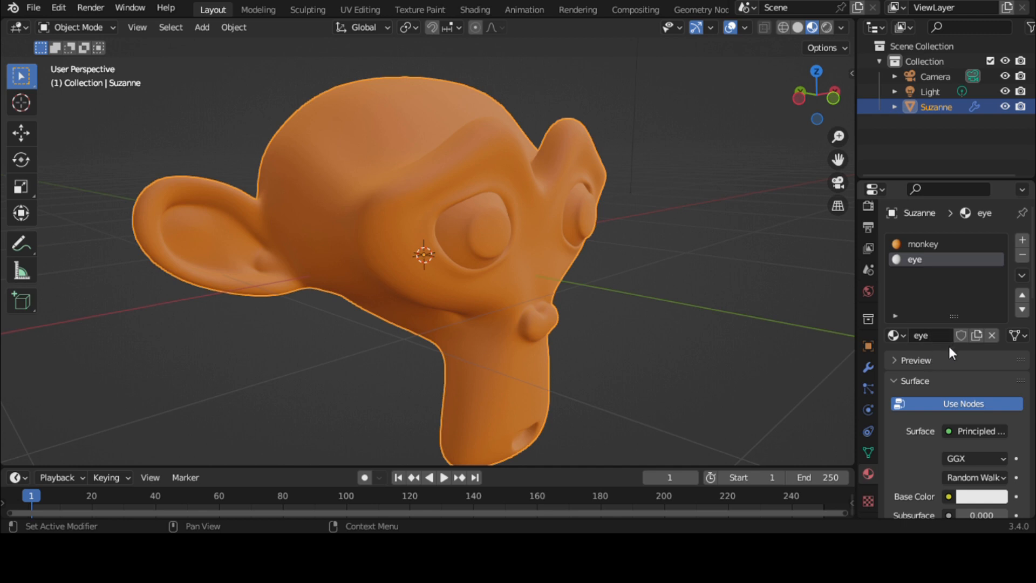
# In Edit Mode, select the center vertex of both eyes and grow the selection twice to cover the entire eyes.
pyautogui.scroll(-3, 965, 421)
pyautogui.scroll(1, 506, 270)
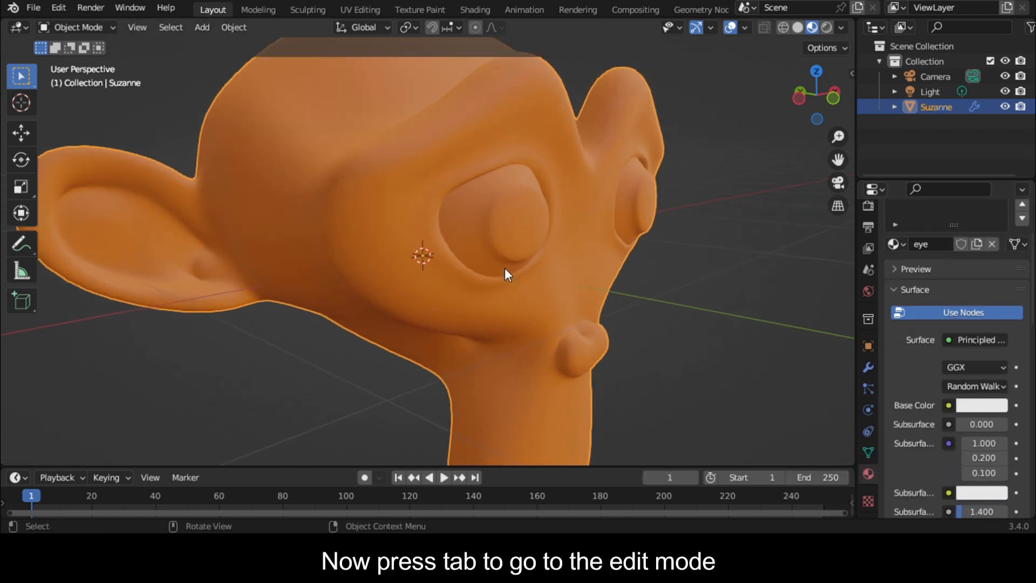
pyautogui.press('Tab')
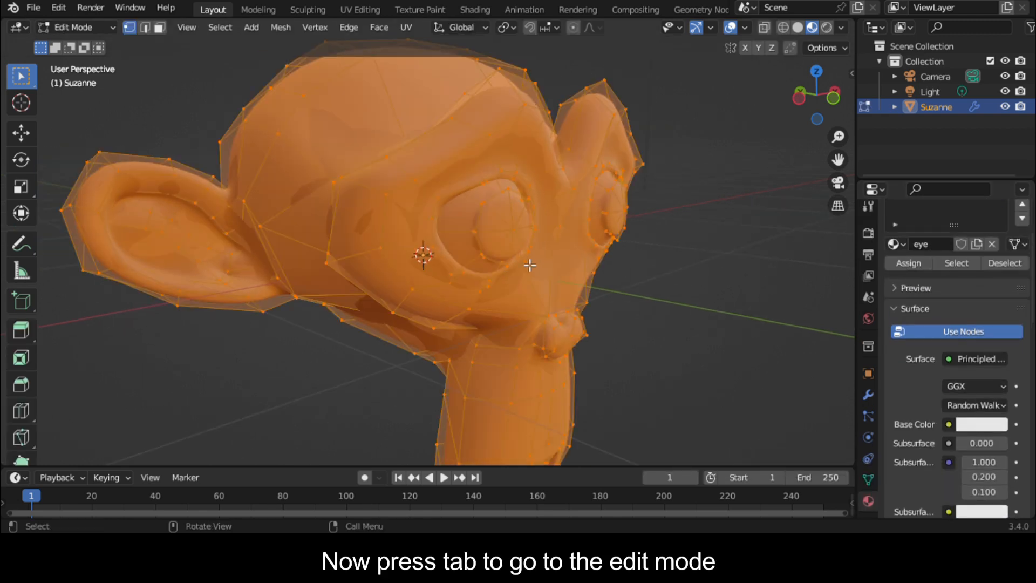
pyautogui.click(530, 235)
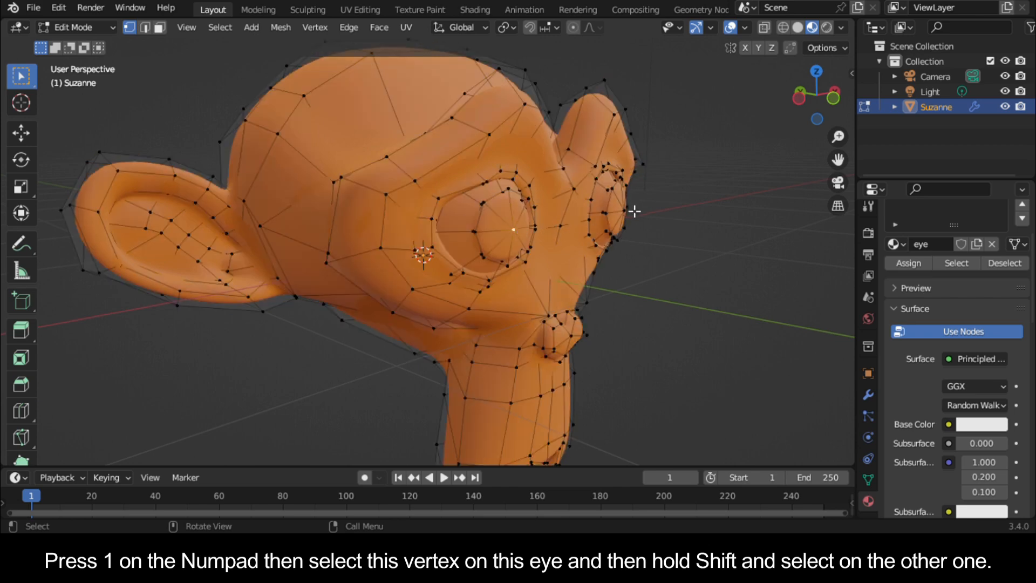
pyautogui.moveTo(814, 104); pyautogui.dragTo(766, 107)
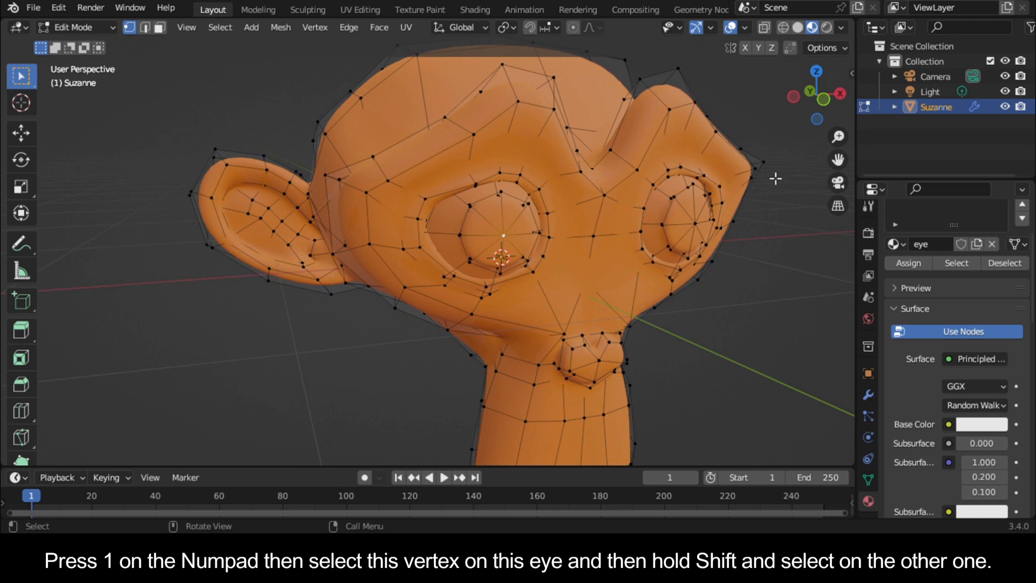
pyautogui.keyDown('shift'); pyautogui.click(698, 226); pyautogui.keyUp('shift')
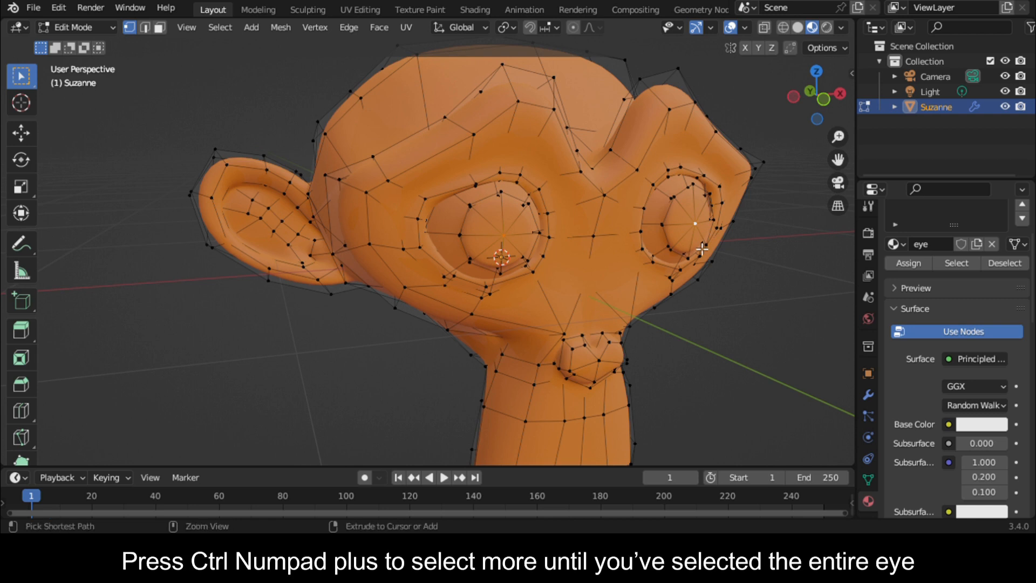
pyautogui.press('ctrl+KP_Add')
pyautogui.press('ctrl+KP_Add')
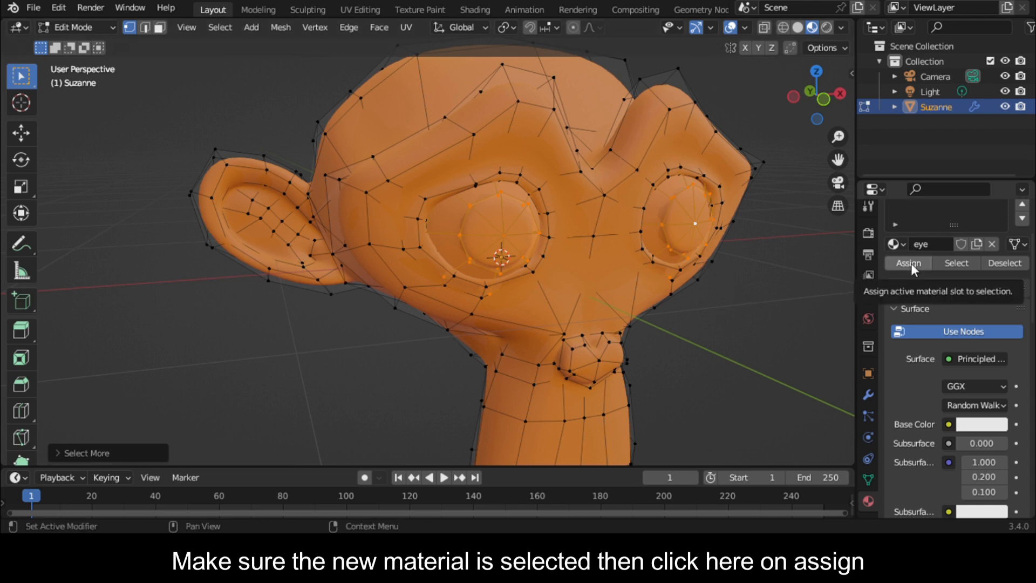
# Assign the "eye" material to the selected eye faces and return to Object Mode.
pyautogui.scroll(3, 925, 244)
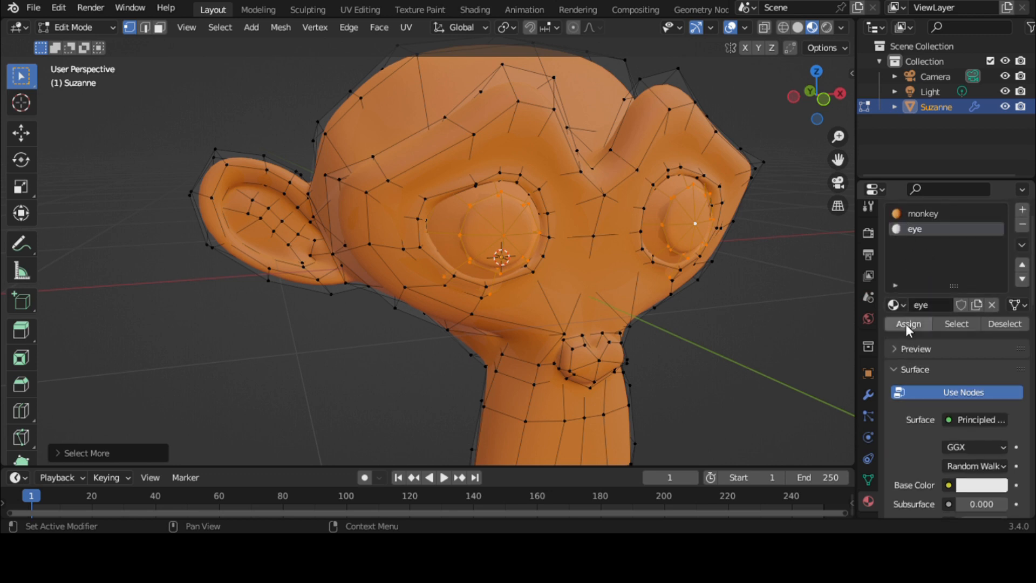
pyautogui.click(905, 324)
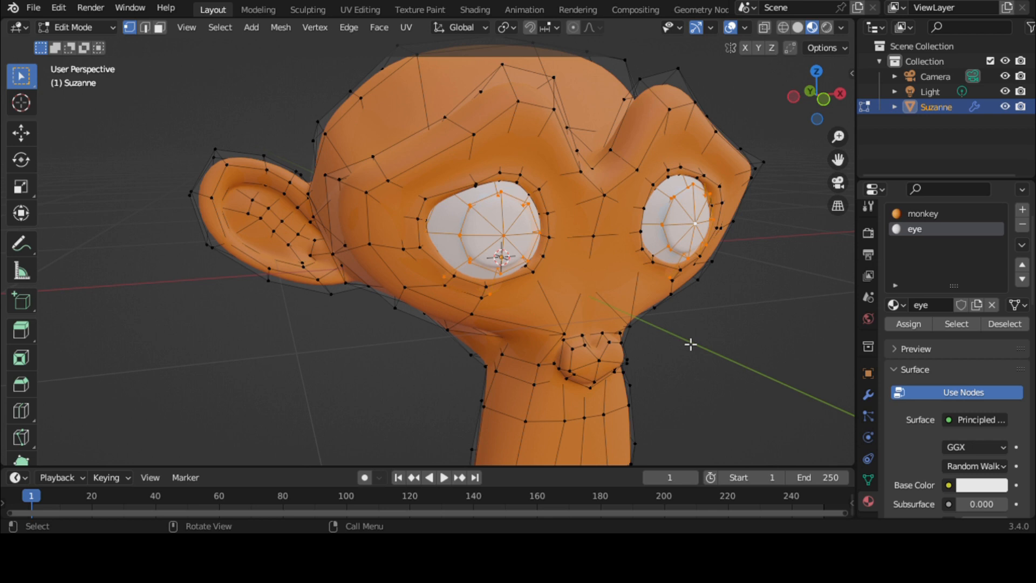
pyautogui.press('Tab')
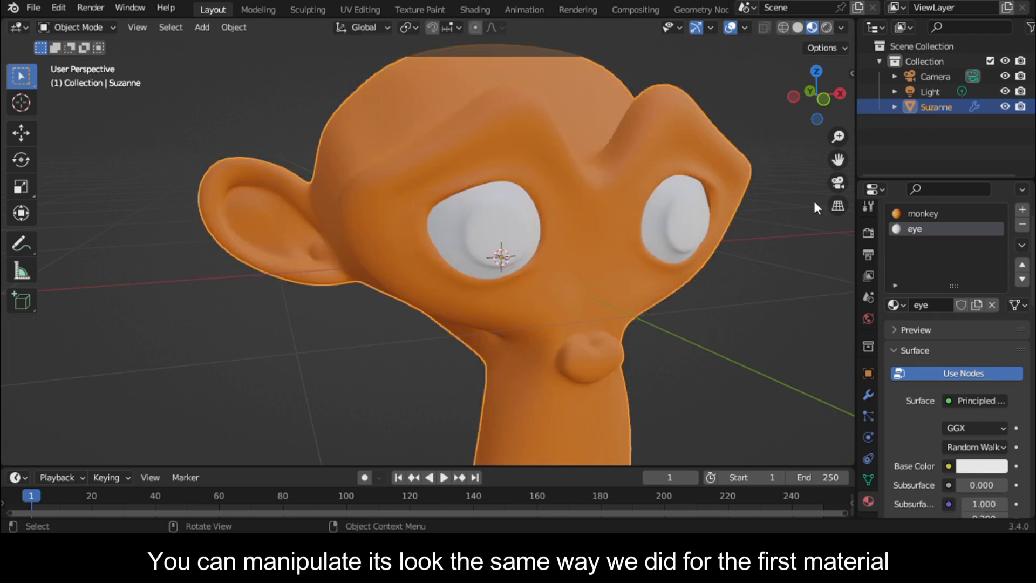
# Set the "eye" material's base color to pure white.
pyautogui.moveTo(800, 89); pyautogui.dragTo(831, 90)
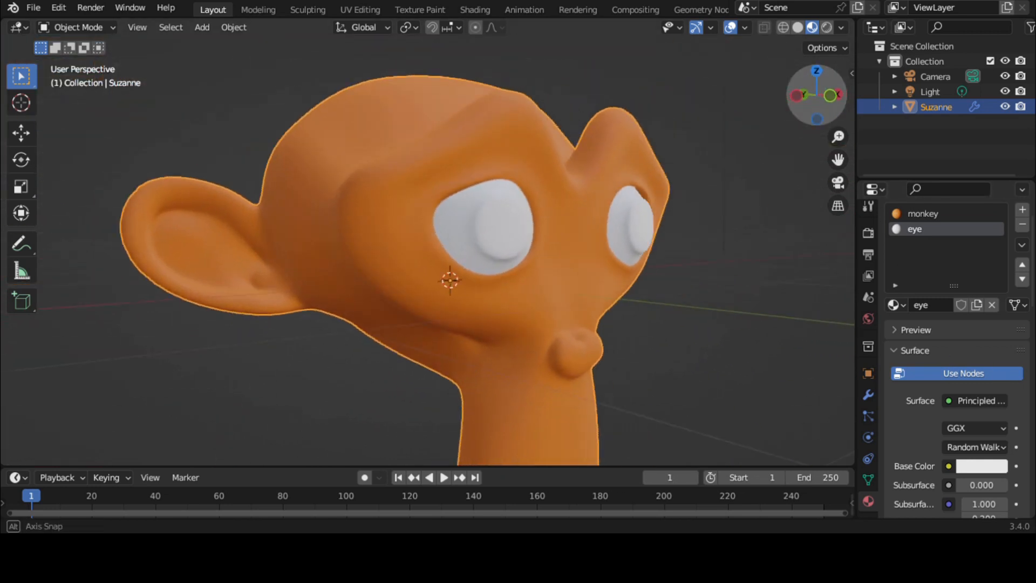
pyautogui.scroll(-2, 971, 463)
pyautogui.scroll(-2, 971, 463)
pyautogui.click(972, 406)
pyautogui.moveTo(998, 195)
pyautogui.mouseDown()
pyautogui.moveTo(995, 292)
pyautogui.moveTo(996, 187)
pyautogui.mouseUp()
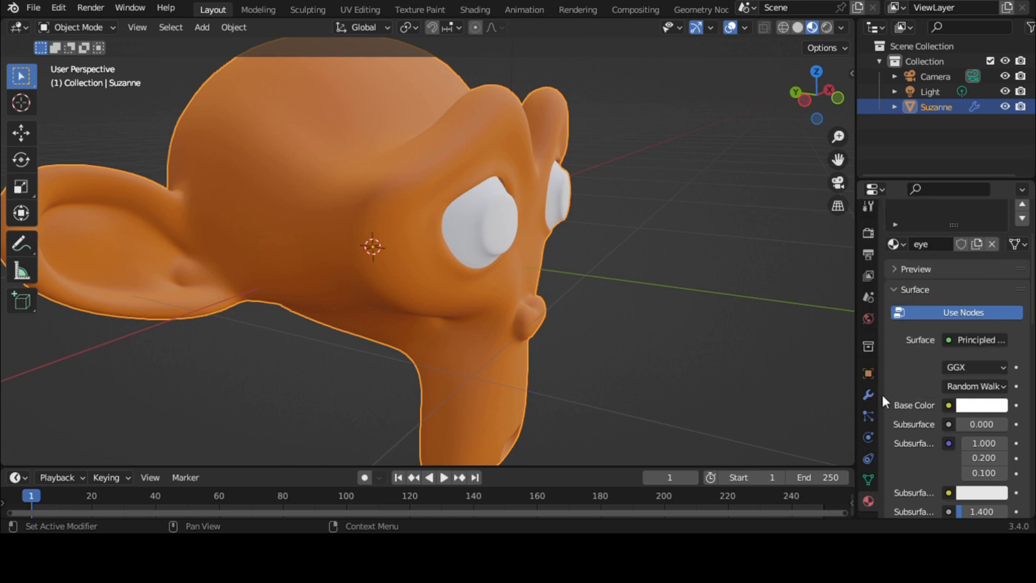
# Add a third material slot to the monkey head and create a new material named "pup" in it.
pyautogui.scroll(-1, 959, 456)
pyautogui.scroll(-5, 959, 456)
pyautogui.scroll(1, 700, 384)
pyautogui.scroll(-2, 699, 384)
pyautogui.scroll(8, 940, 269)
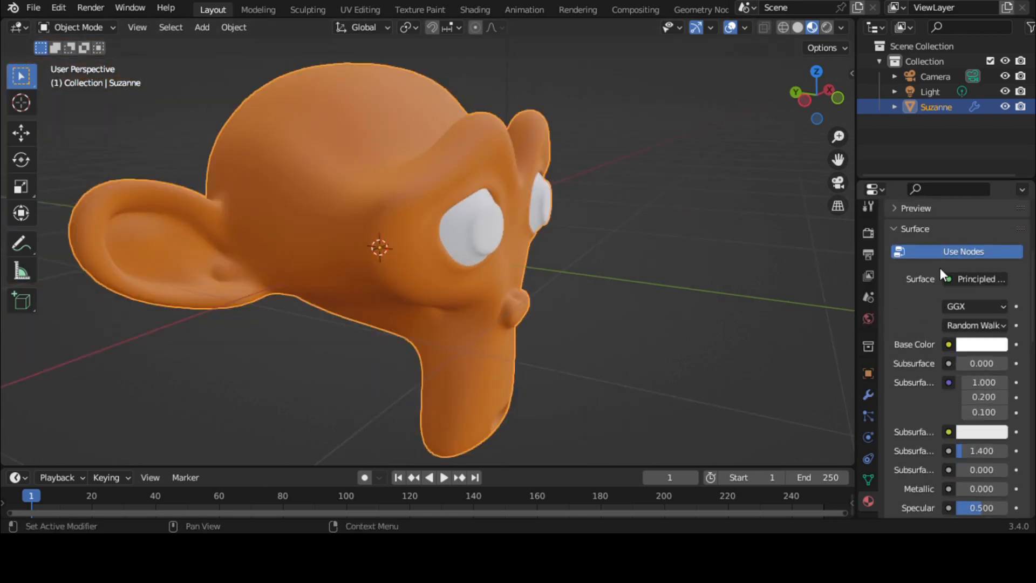
pyautogui.scroll(1, 941, 264)
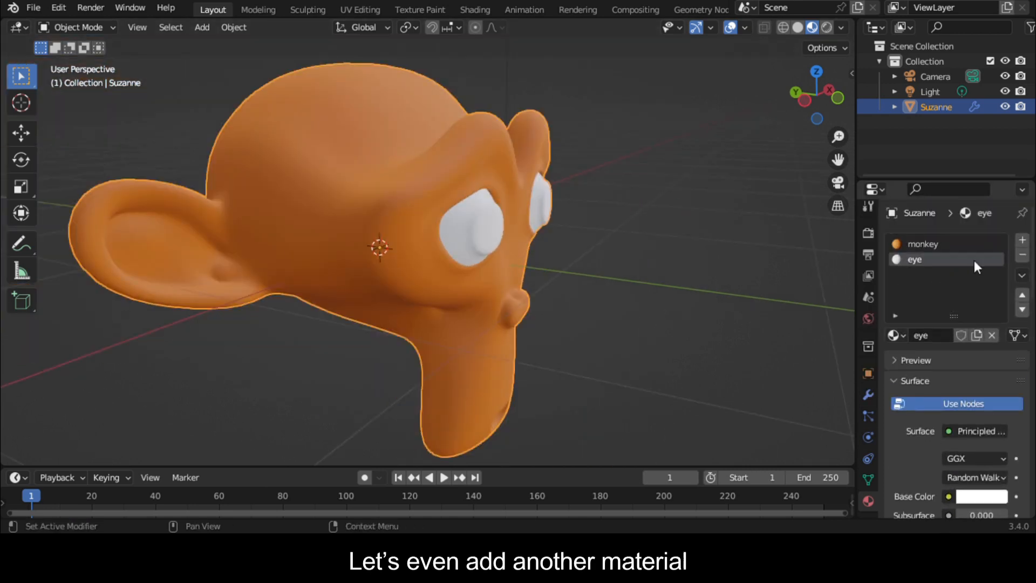
pyautogui.click(1023, 241)
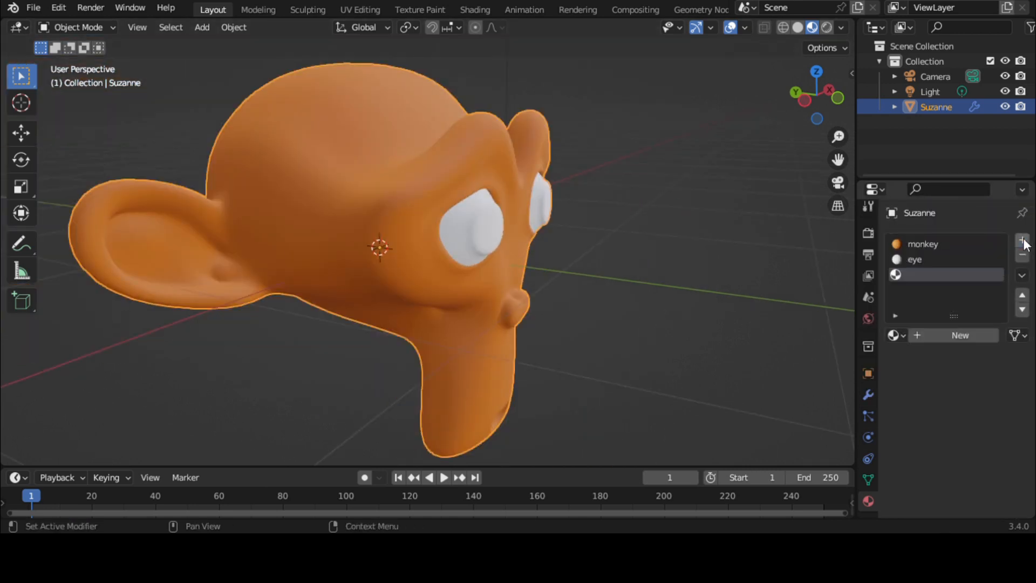
pyautogui.click(914, 335)
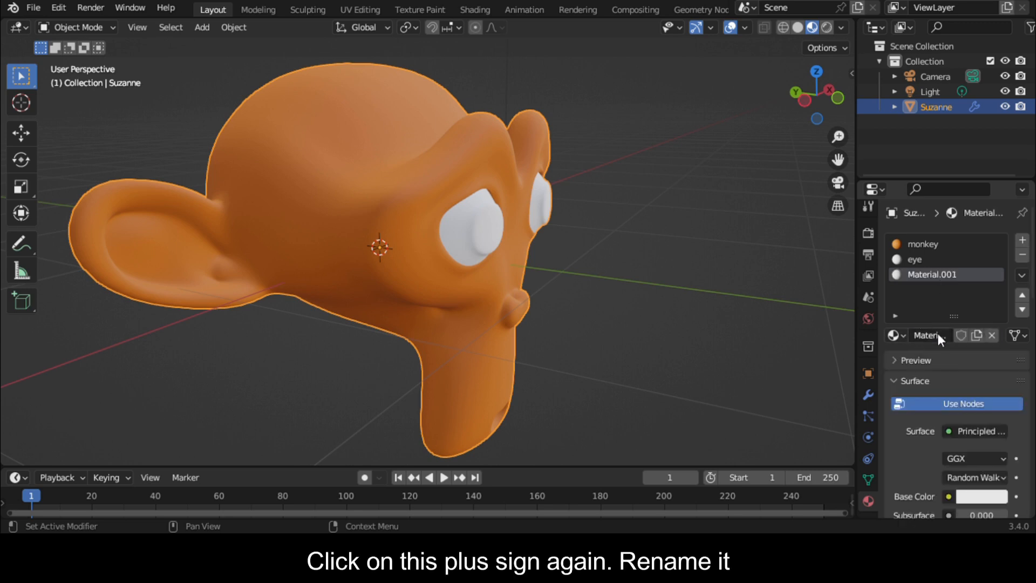
pyautogui.write('pu')
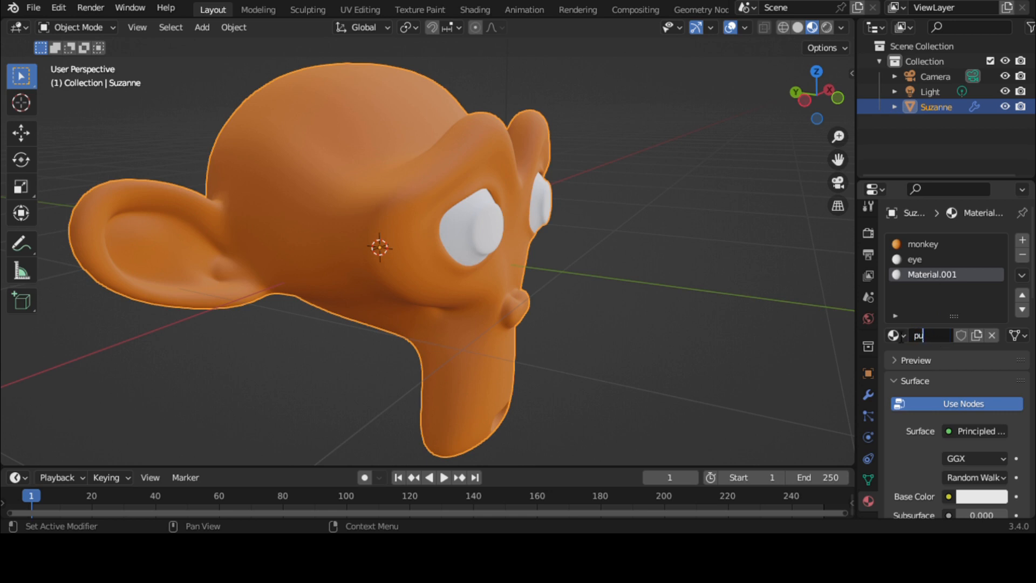
pyautogui.write('pip')
pyautogui.press('Return')
# In Edit Mode, clear the old selection, select the center vertex of both eyes and grow the selection once to cover the pupils.
pyautogui.scroll(4, 633, 279)
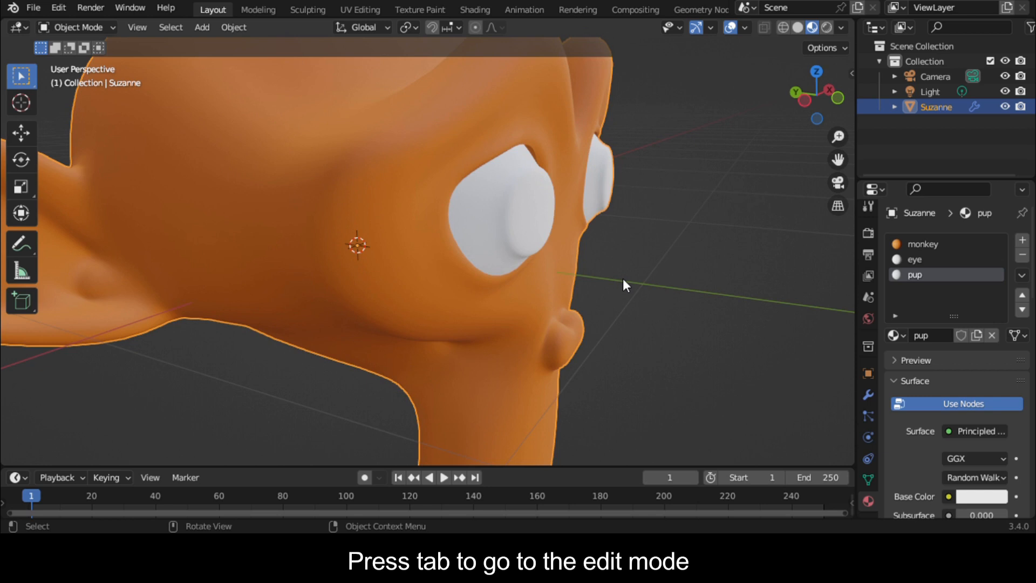
pyautogui.press('Tab')
pyautogui.press('ctrl+KP_Subtract')
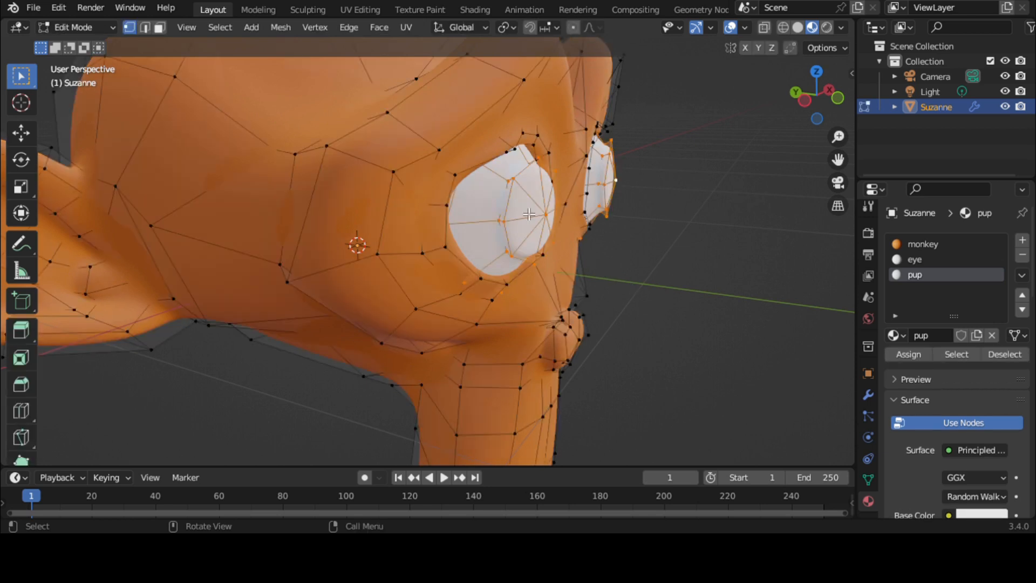
pyautogui.moveTo(629, 284); pyautogui.dragTo(459, 253, button='middle')
pyautogui.hotkey('alt', 'a')
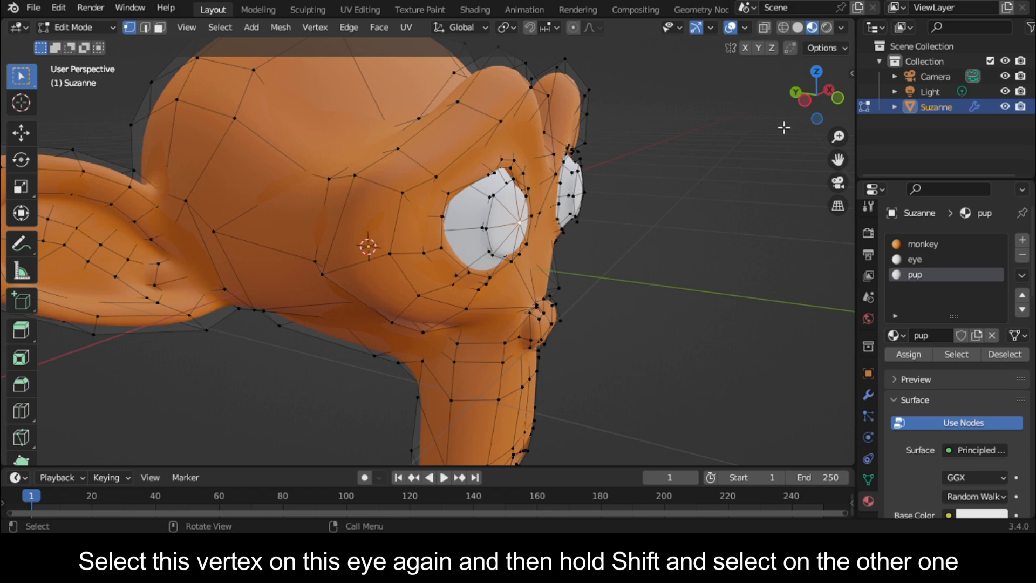
pyautogui.moveTo(815, 100); pyautogui.dragTo(759, 102)
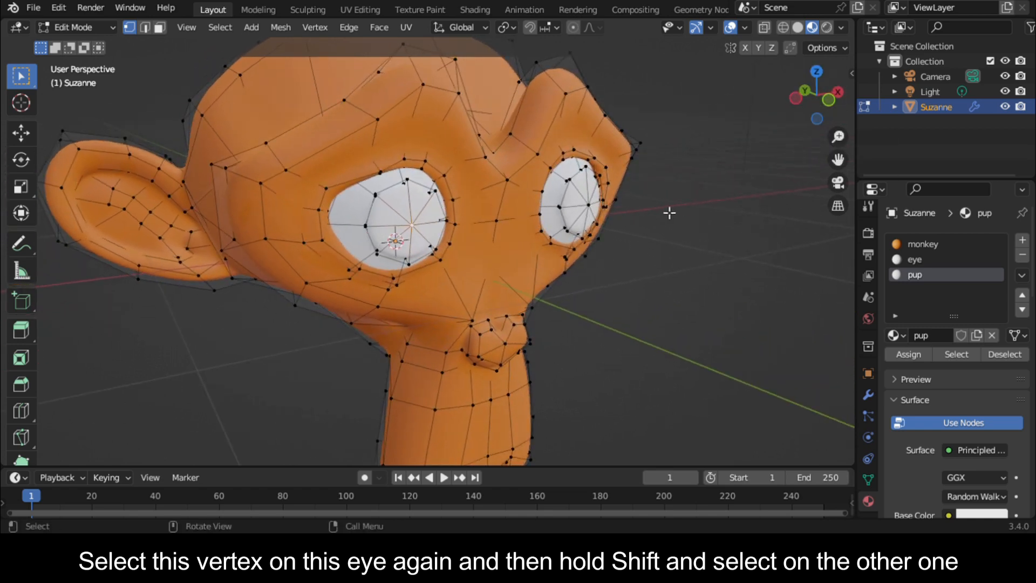
pyautogui.keyDown('shift'); pyautogui.click(592, 211); pyautogui.keyUp('shift')
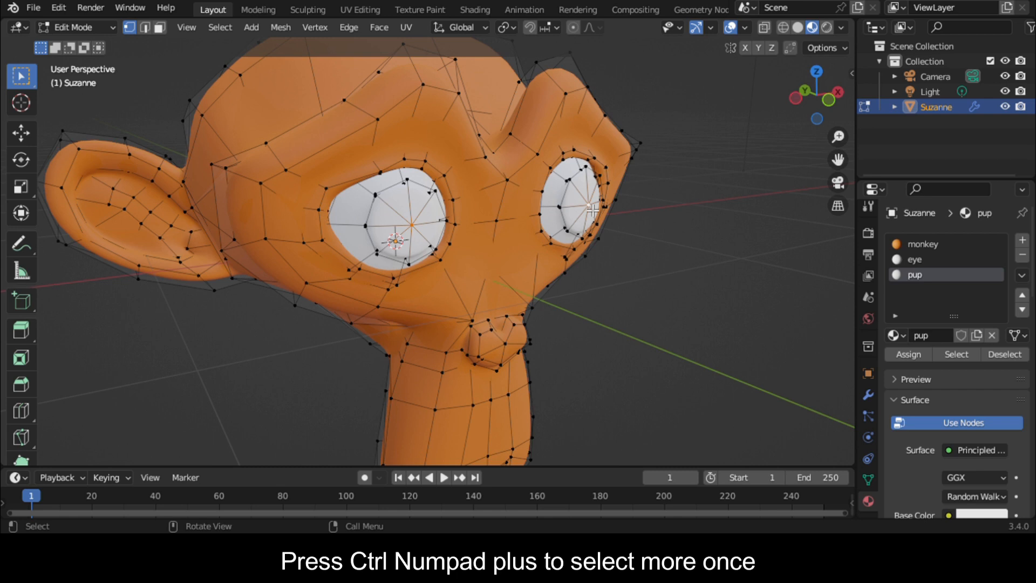
pyautogui.press('ctrl+KP_Add')
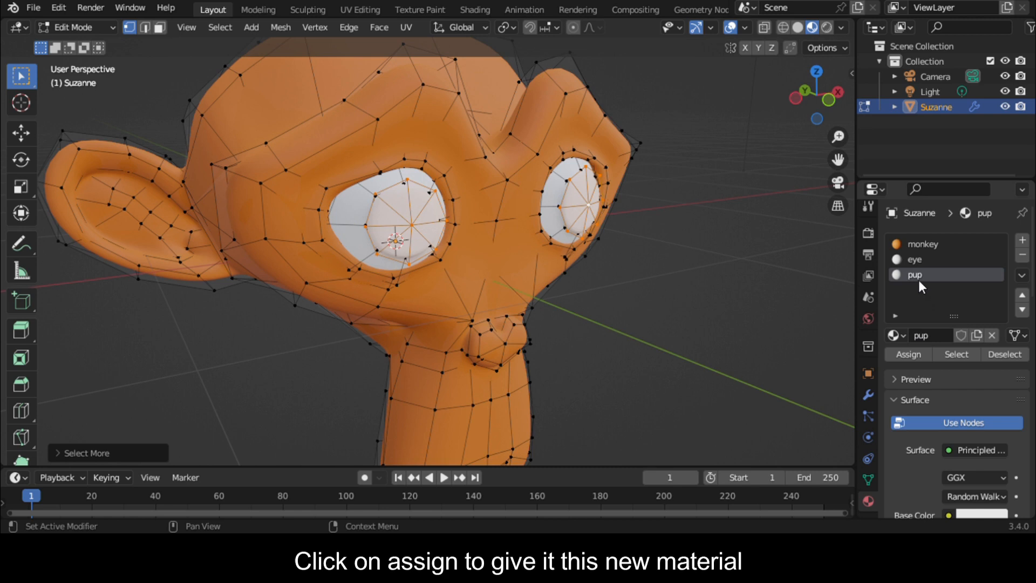
# Assign the "pup" material to the selected pupil faces and set its base color to black with a value of about 0.001.
pyautogui.click(916, 355)
pyautogui.scroll(-3, 948, 432)
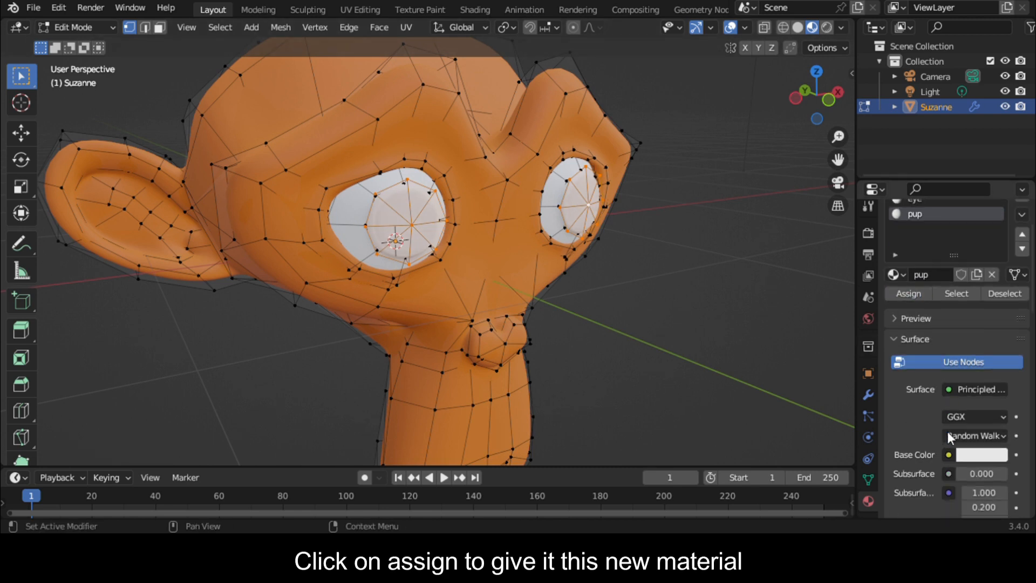
pyautogui.click(987, 457)
pyautogui.moveTo(996, 246); pyautogui.dragTo(1001, 355)
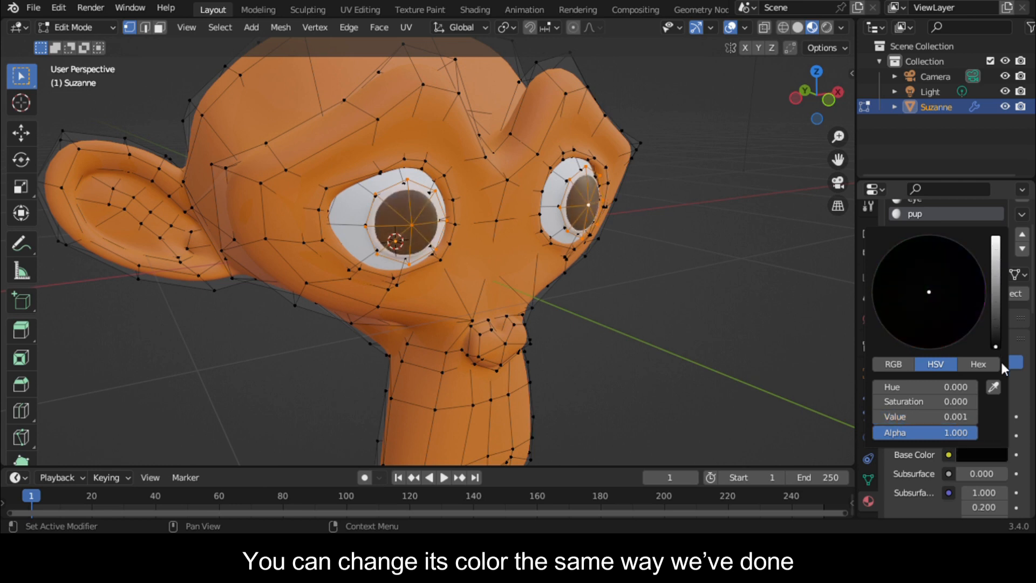
# Return the monkey head to Object Mode and save the file.
pyautogui.press('Tab')
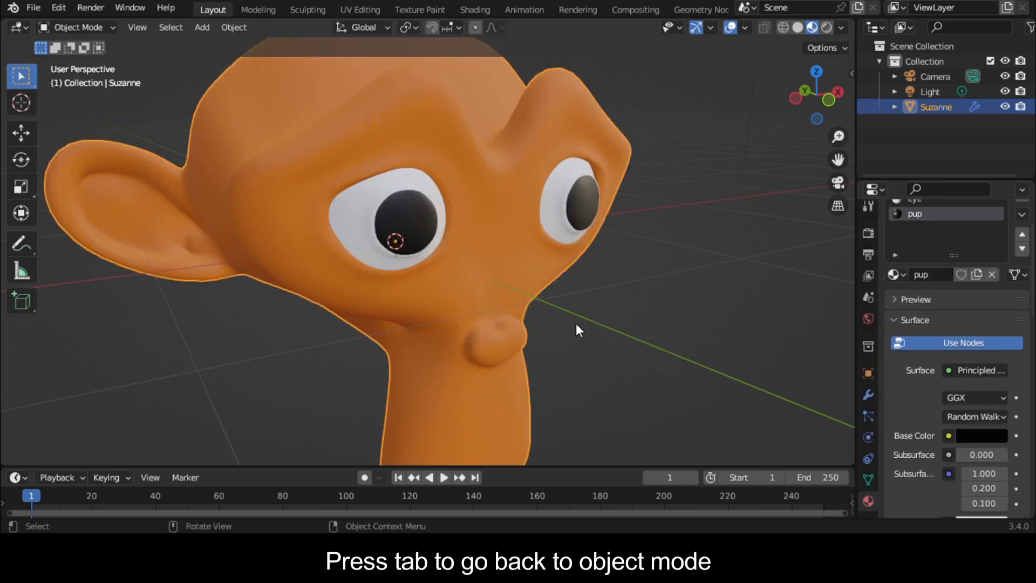
pyautogui.moveTo(796, 109)
pyautogui.mouseDown()
pyautogui.moveTo(815, 108)
pyautogui.moveTo(801, 91)
pyautogui.moveTo(781, 125)
pyautogui.moveTo(802, 120)
pyautogui.moveTo(796, 109)
pyautogui.mouseUp()
pyautogui.hotkey('ctrl', 's')
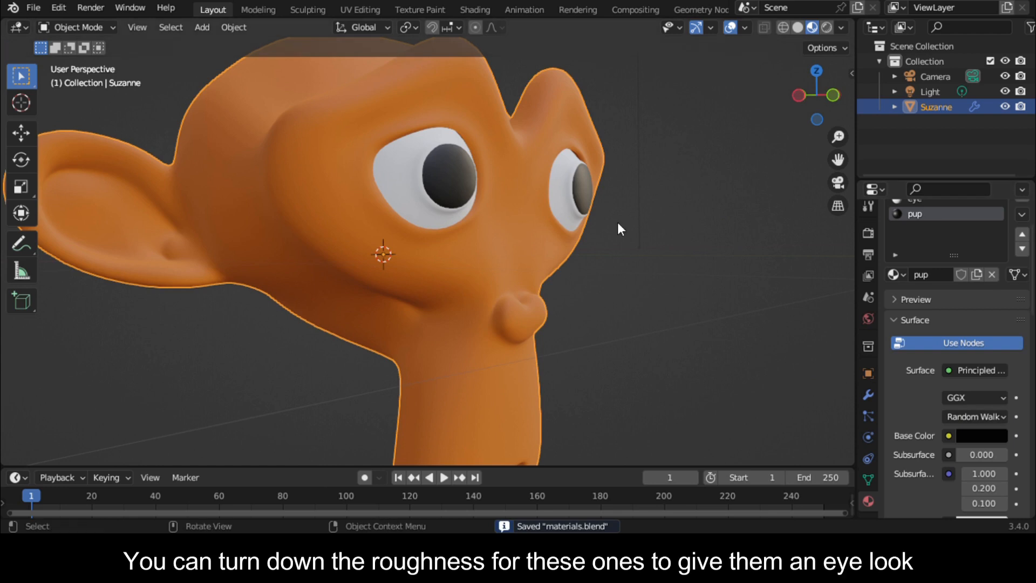
# Set the roughness of the "pup" material to 0 for glossy pupils.
pyautogui.scroll(-8, 962, 368)
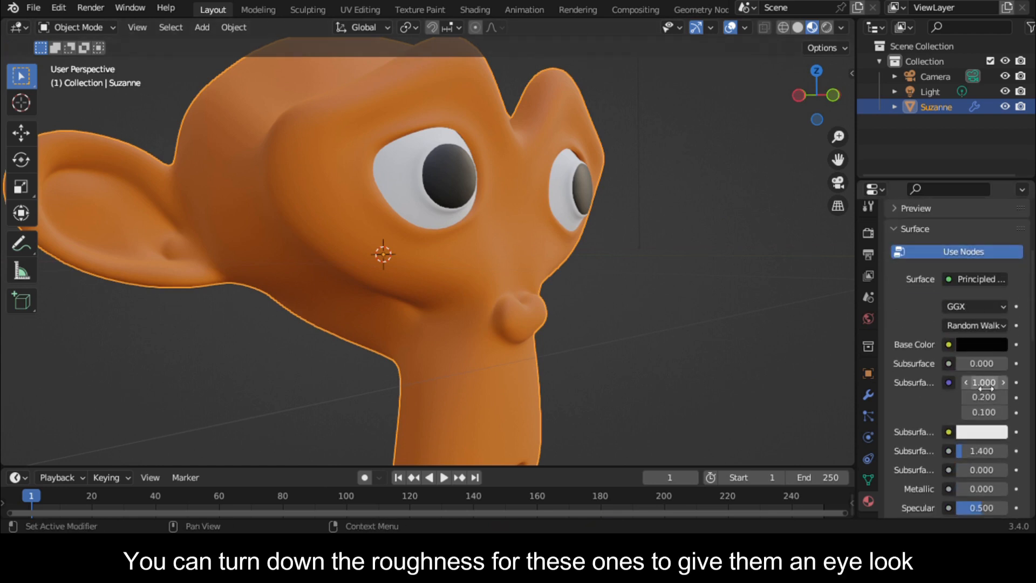
pyautogui.scroll(-2, 977, 410)
pyautogui.moveTo(977, 425); pyautogui.dragTo(953, 424)
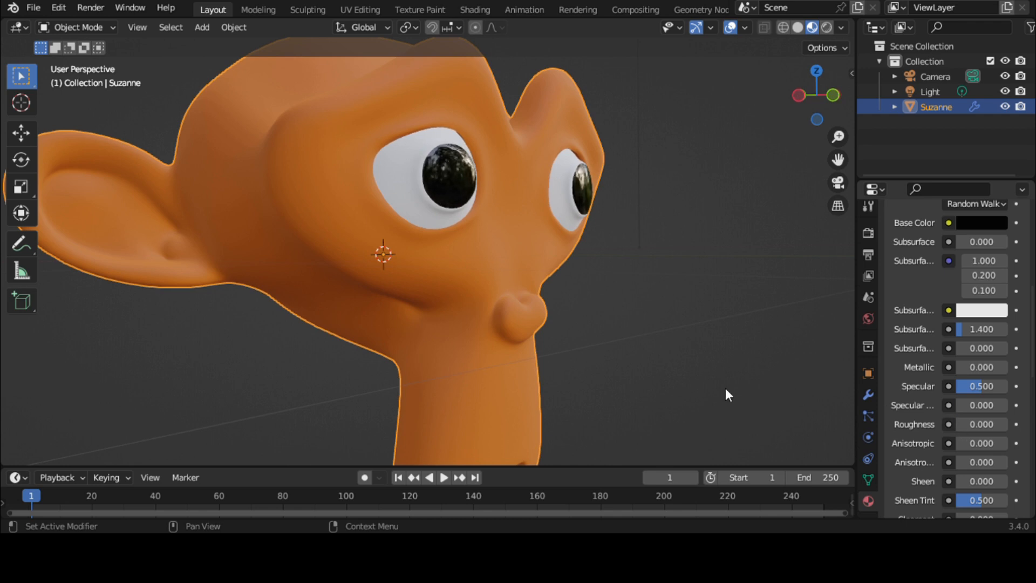
pyautogui.scroll(-2, 717, 258)
pyautogui.moveTo(792, 106)
pyautogui.mouseDown()
pyautogui.moveTo(843, 113)
pyautogui.moveTo(785, 107)
pyautogui.moveTo(800, 102)
pyautogui.mouseUp()
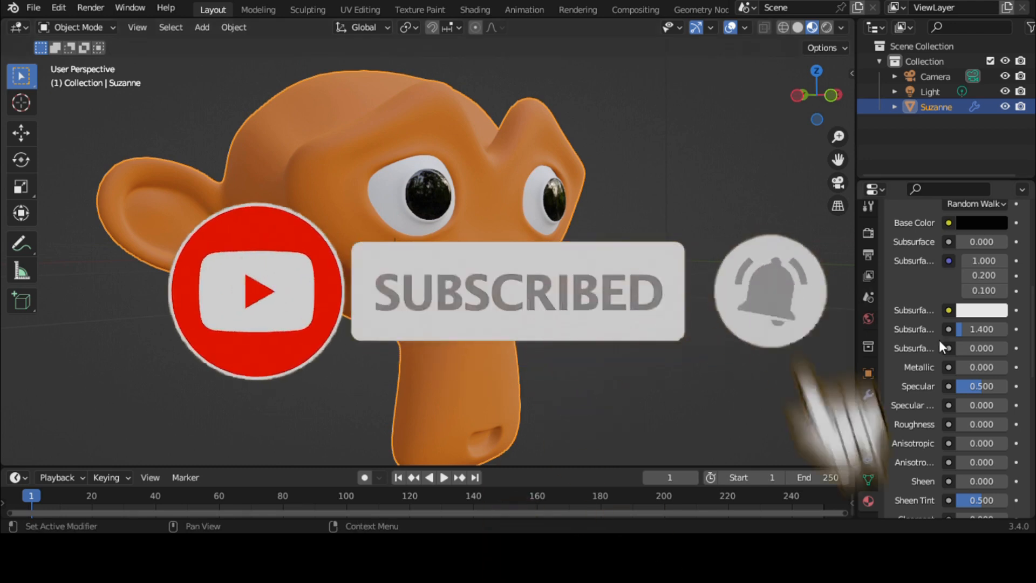
pyautogui.scroll(6, 945, 345)
pyautogui.scroll(5, 972, 354)
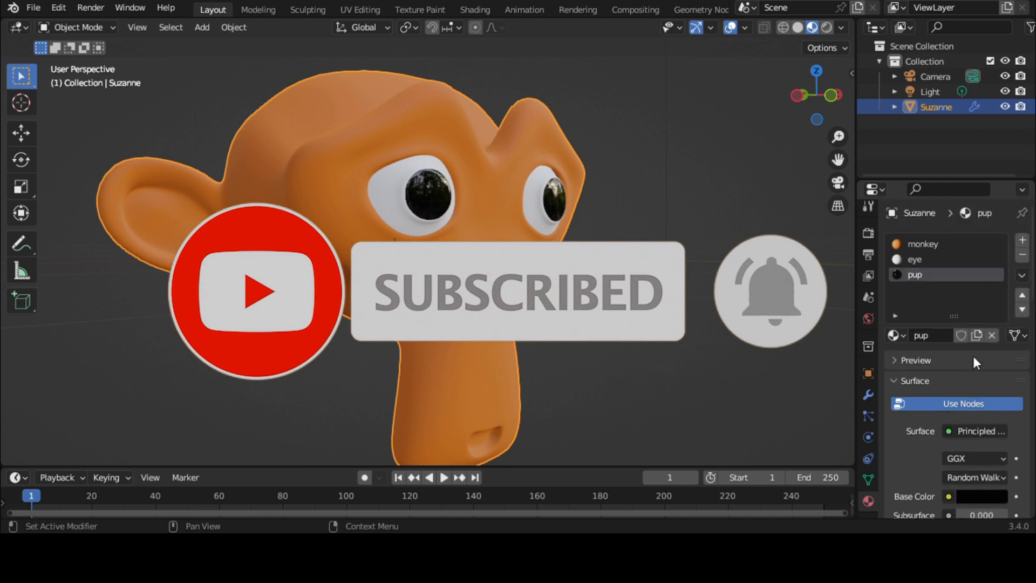
pyautogui.scroll(-5, 972, 345)
pyautogui.scroll(-10, 974, 339)
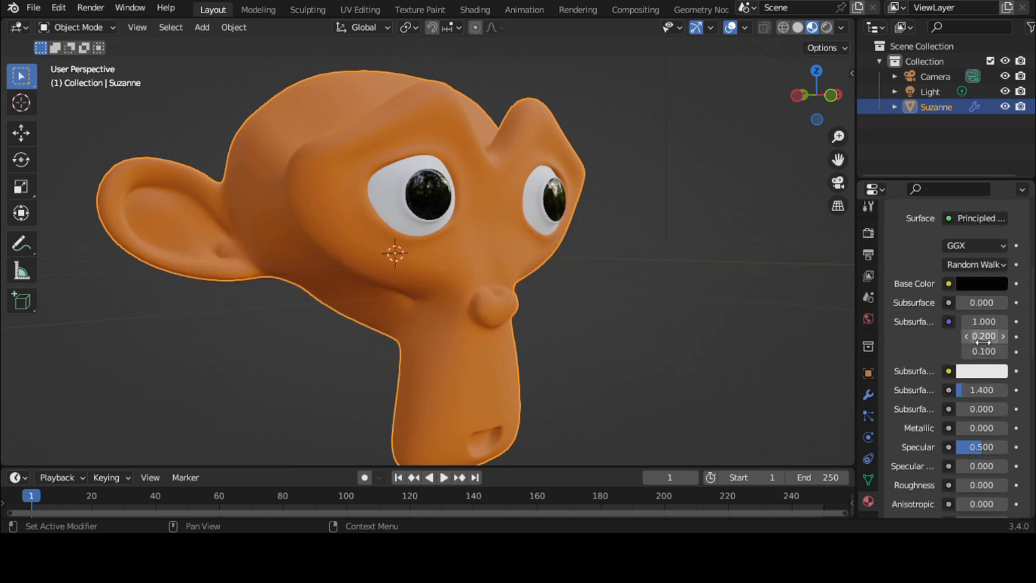
pyautogui.scroll(12, 974, 339)
pyautogui.scroll(4, 900, 330)
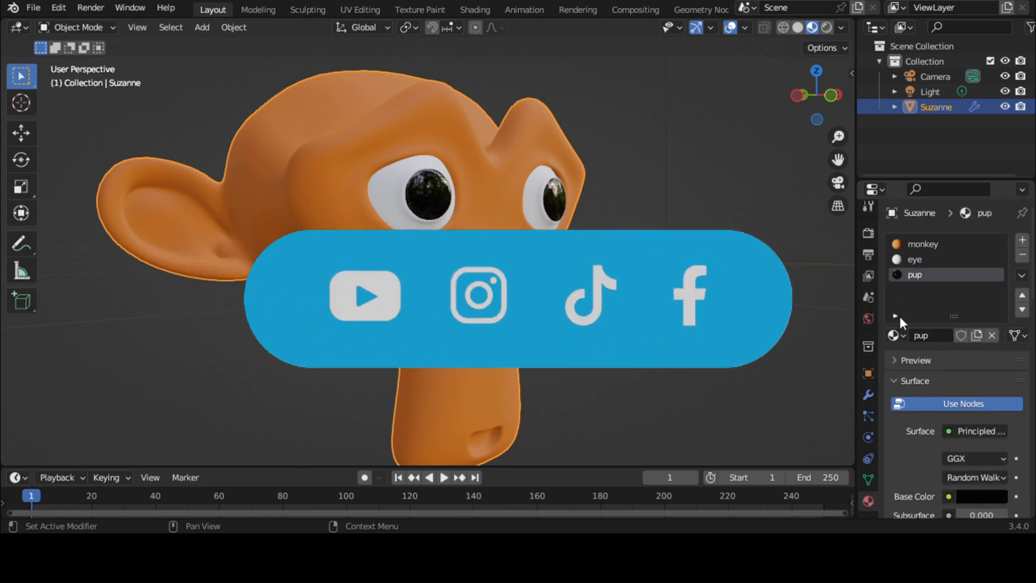